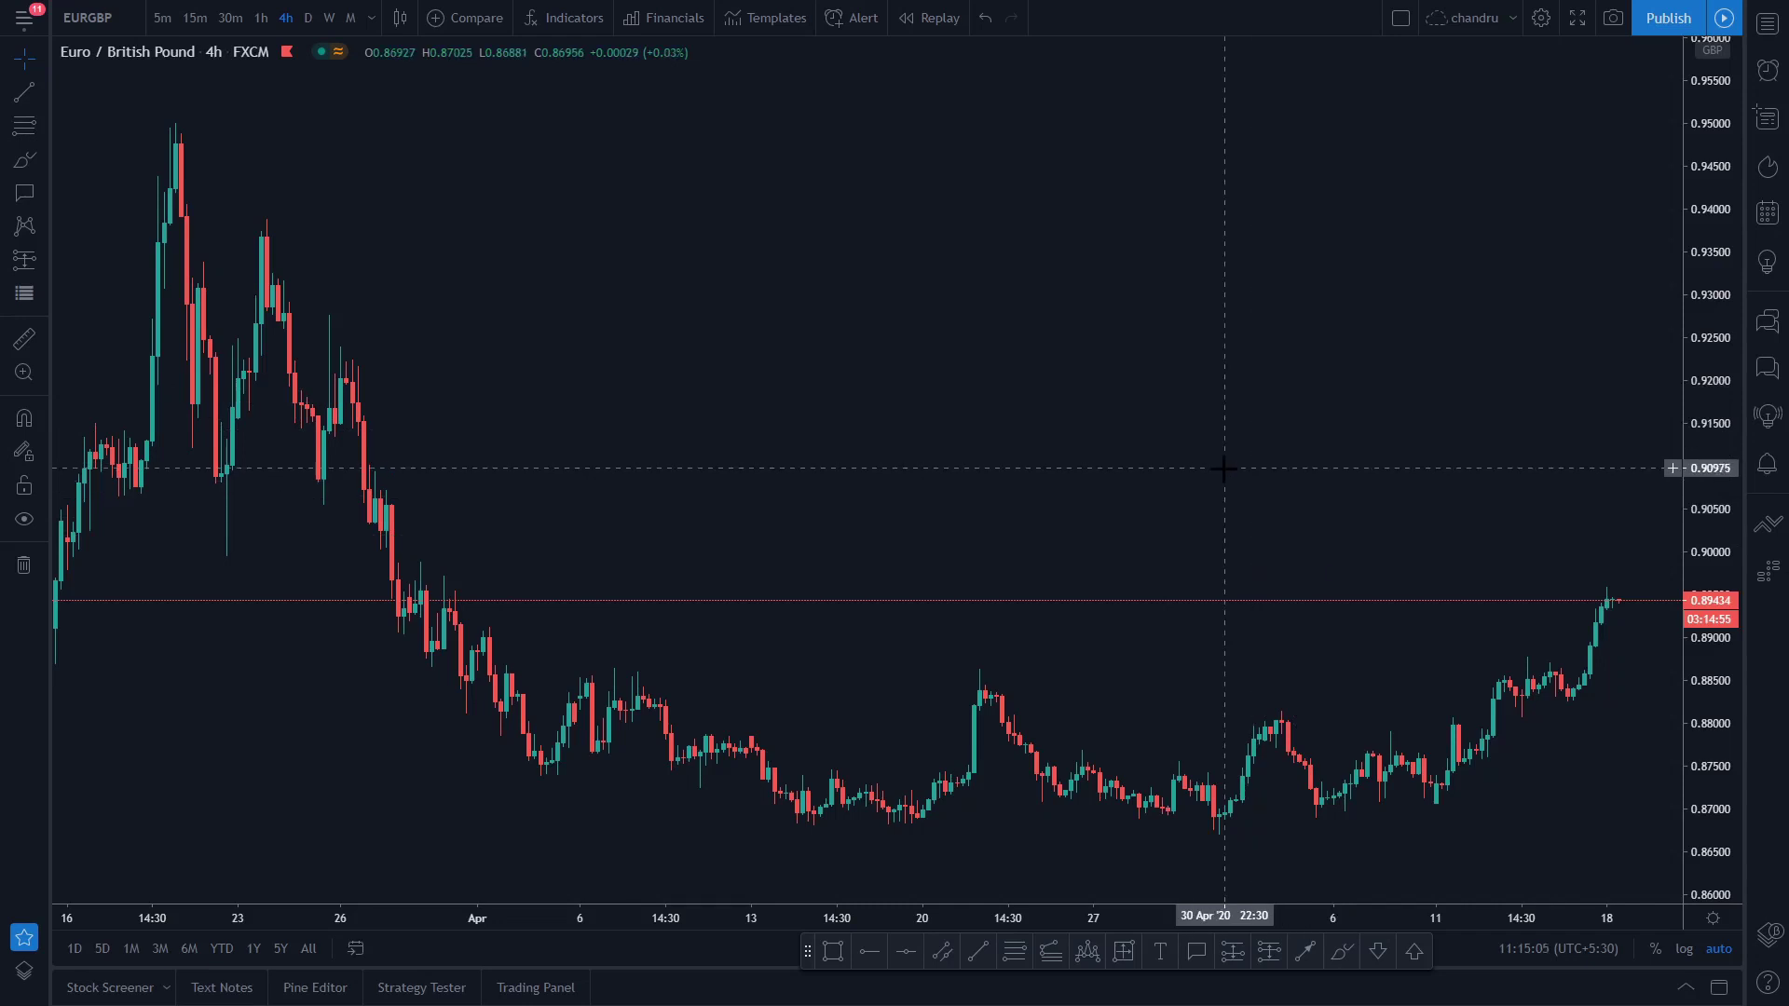
# Draw a green rectangle zone from about 0.906 to 0.909, spanning mid-March to the latest candles
pyautogui.hscroll(-3, 978, 411)
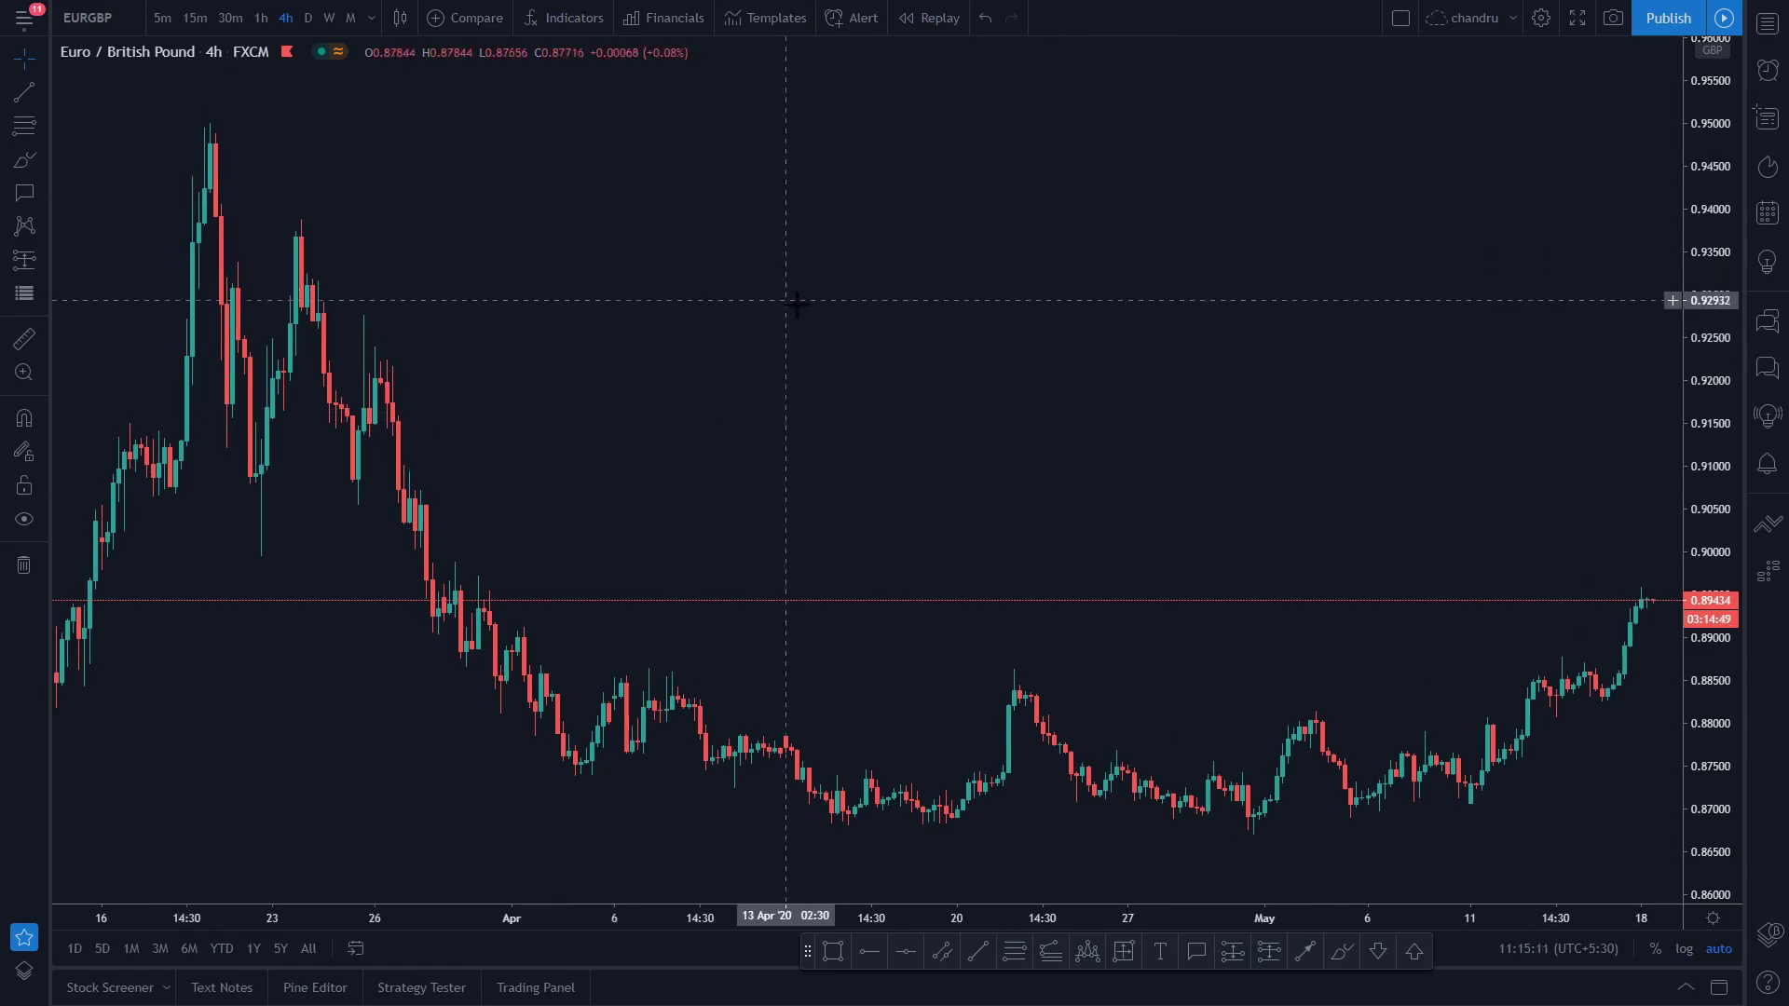
pyautogui.moveTo(938, 363); pyautogui.dragTo(919, 364)
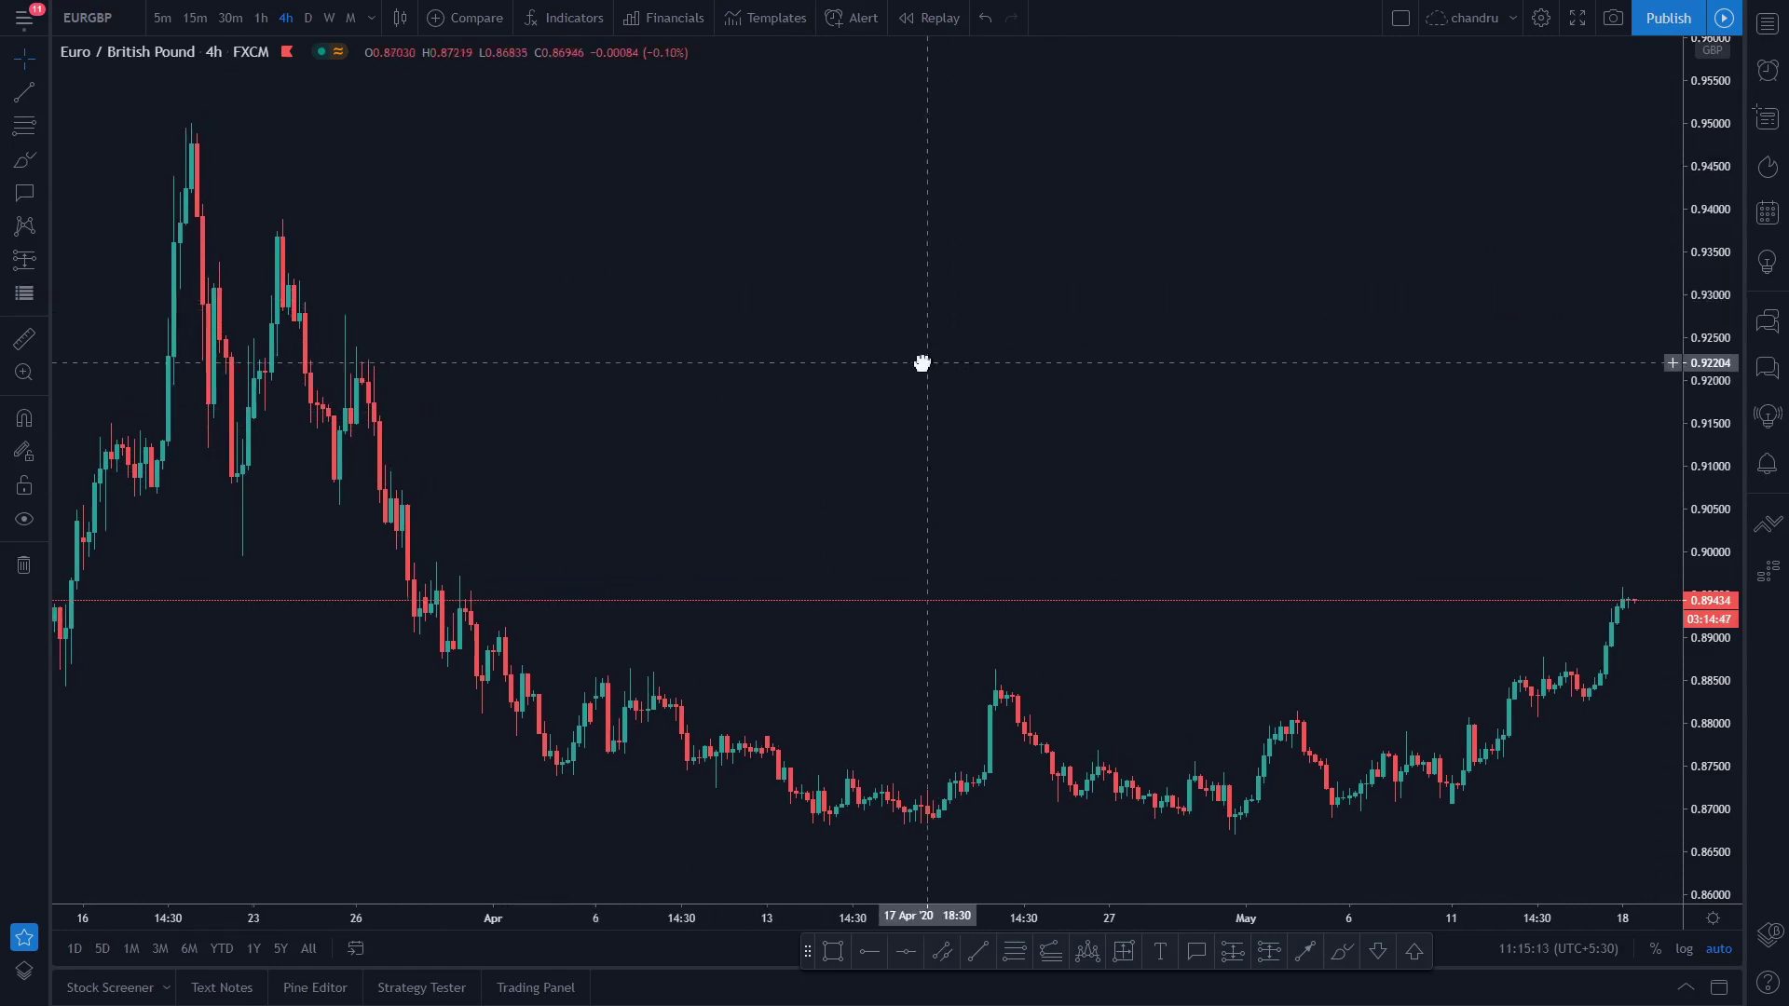
pyautogui.hscroll(2, 1017, 359)
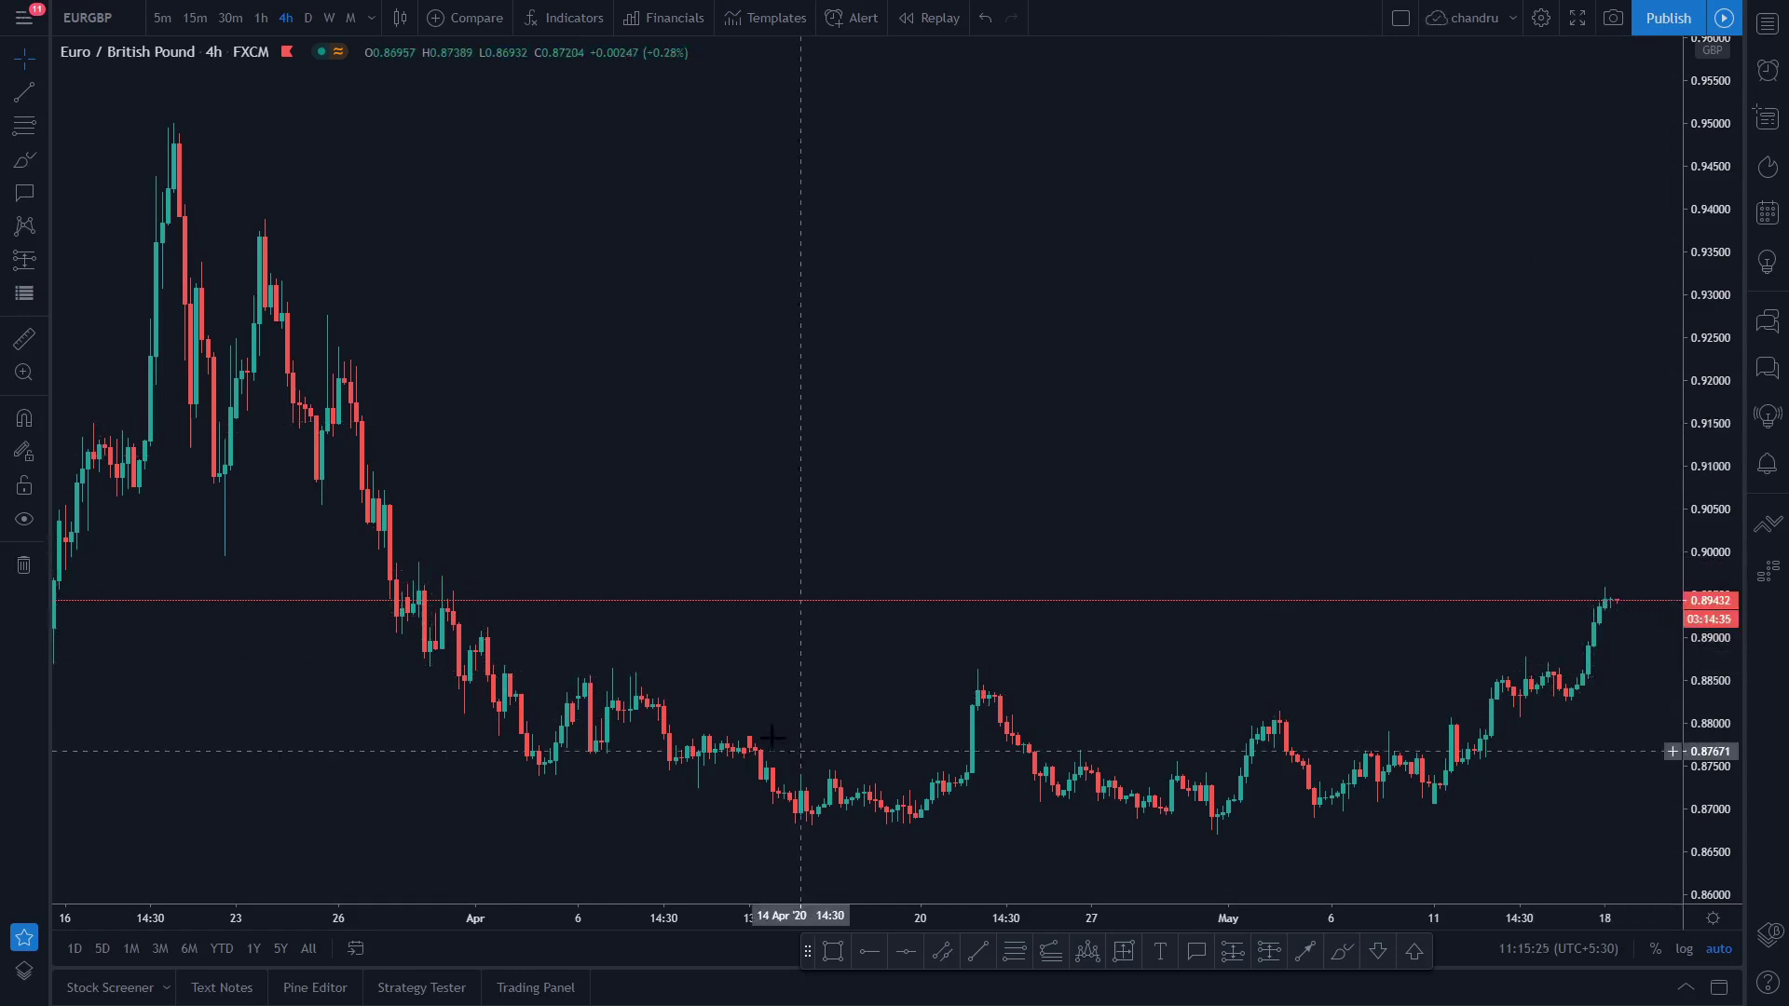
pyautogui.click(833, 952)
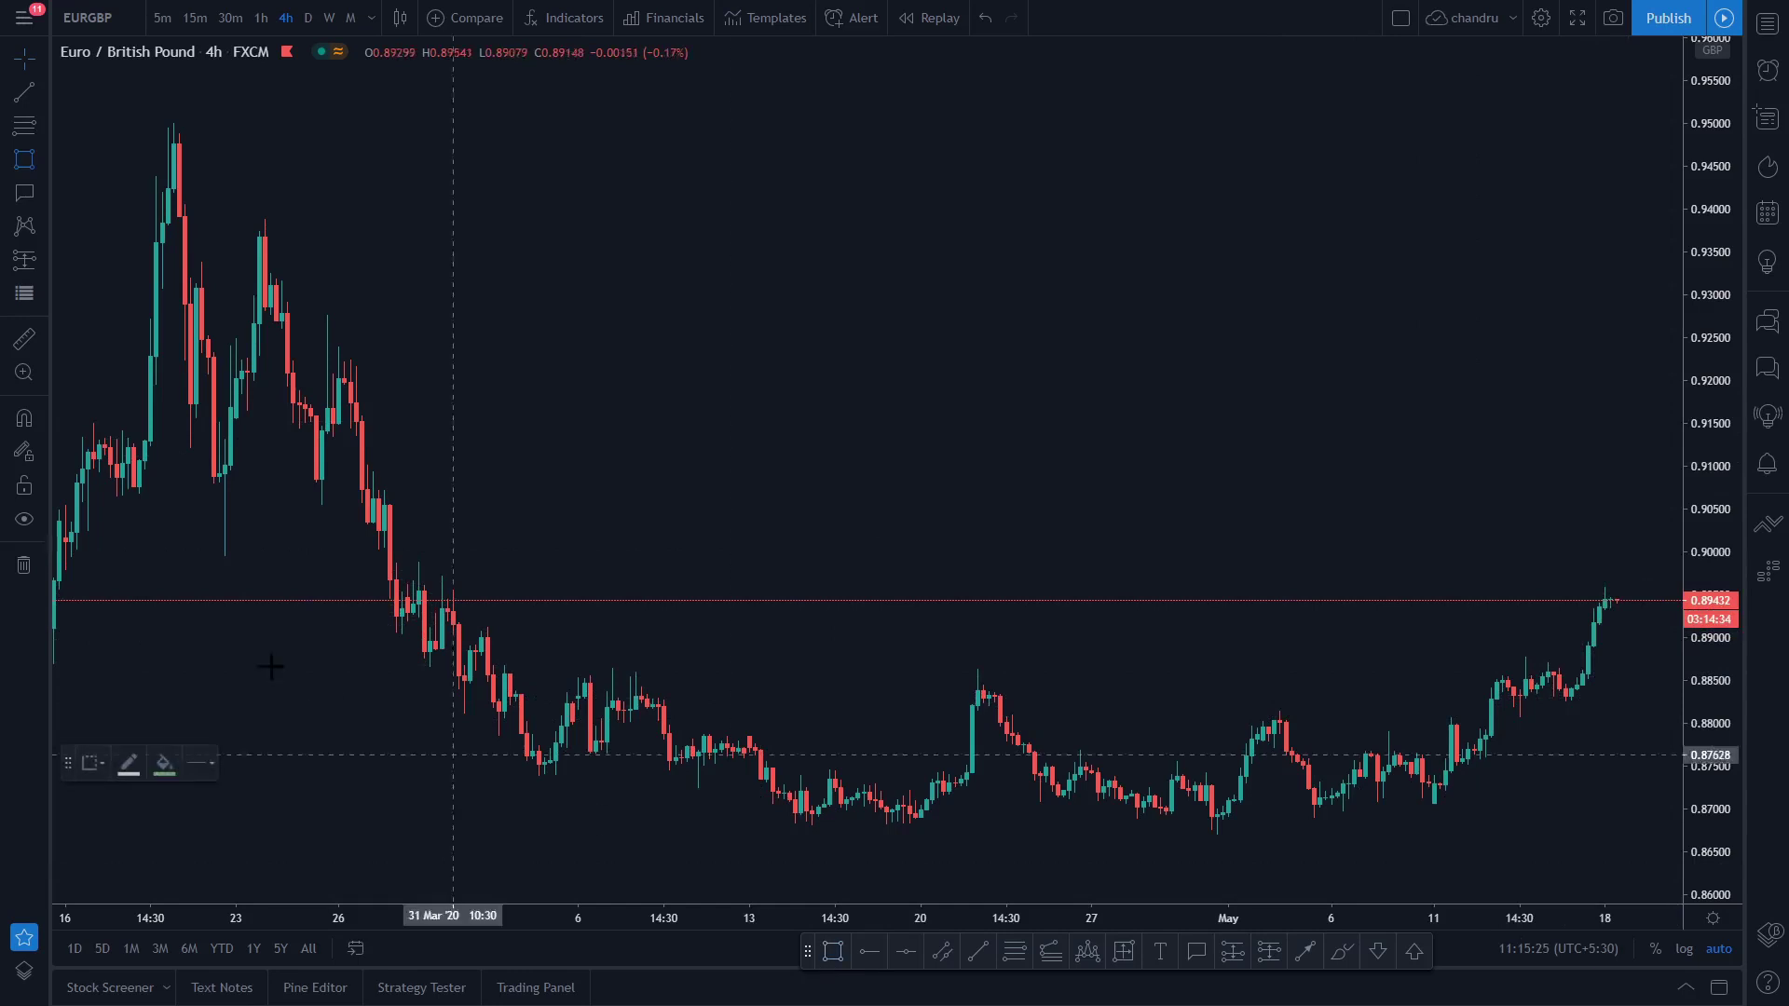
pyautogui.click(88, 477)
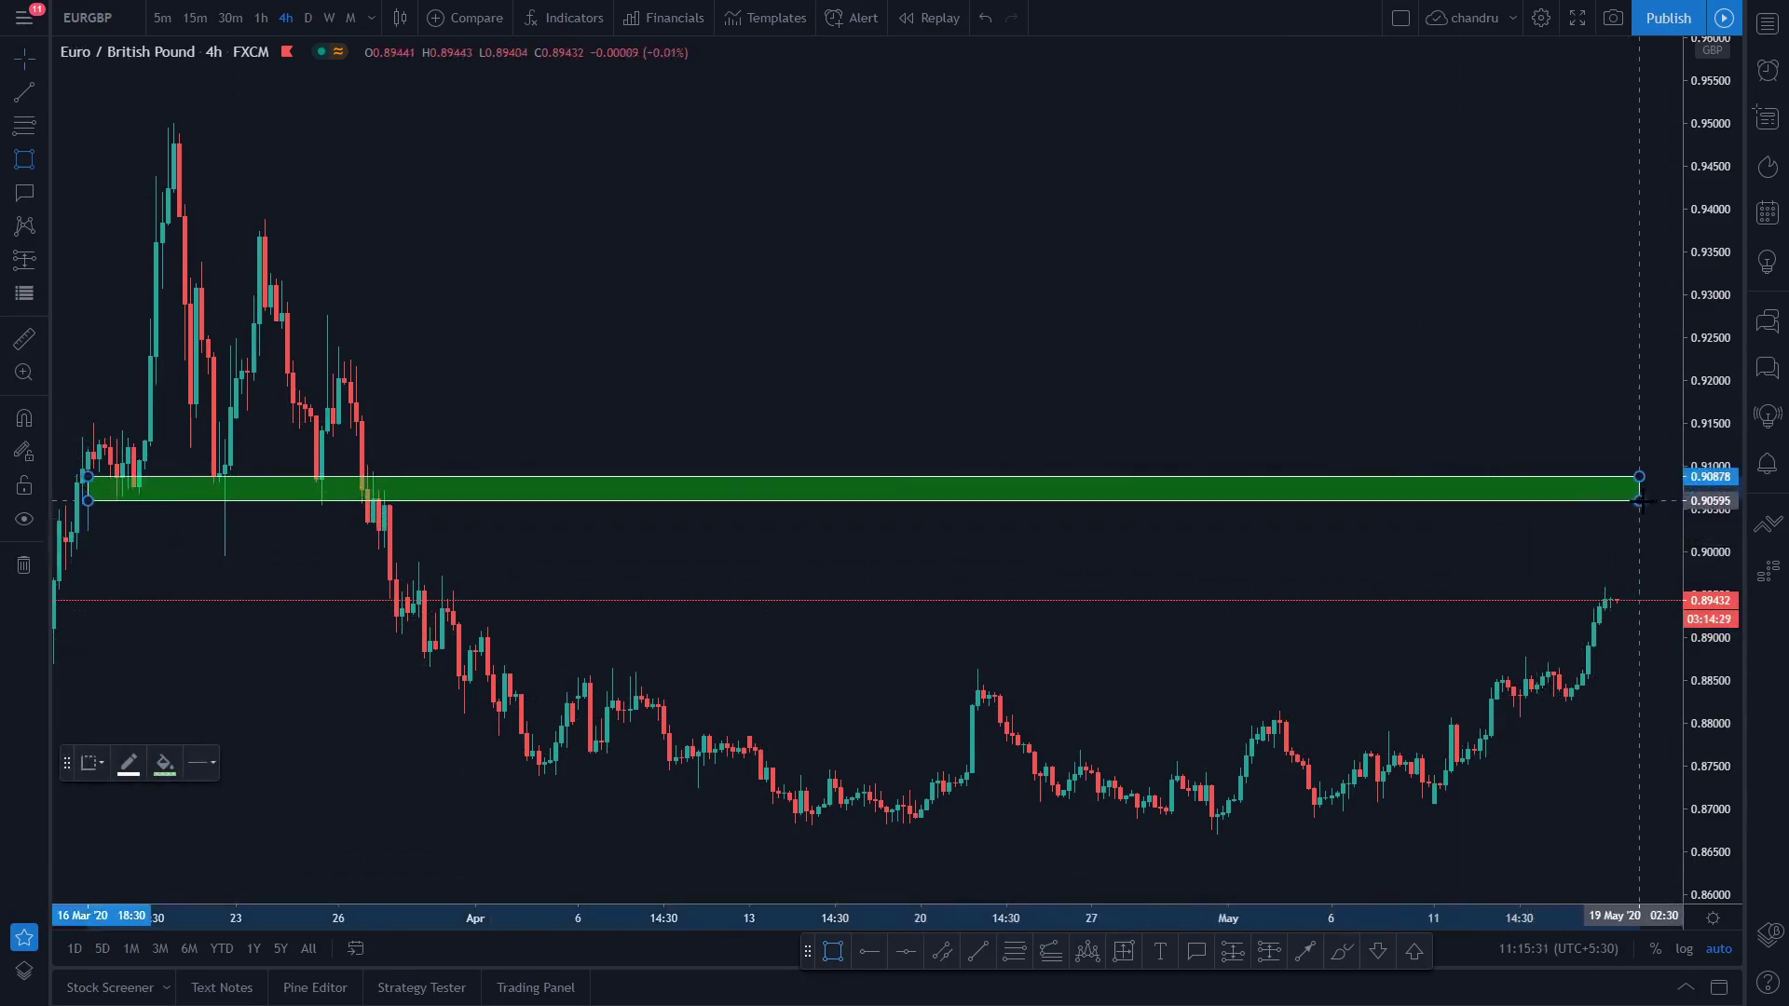
pyautogui.click(1647, 502)
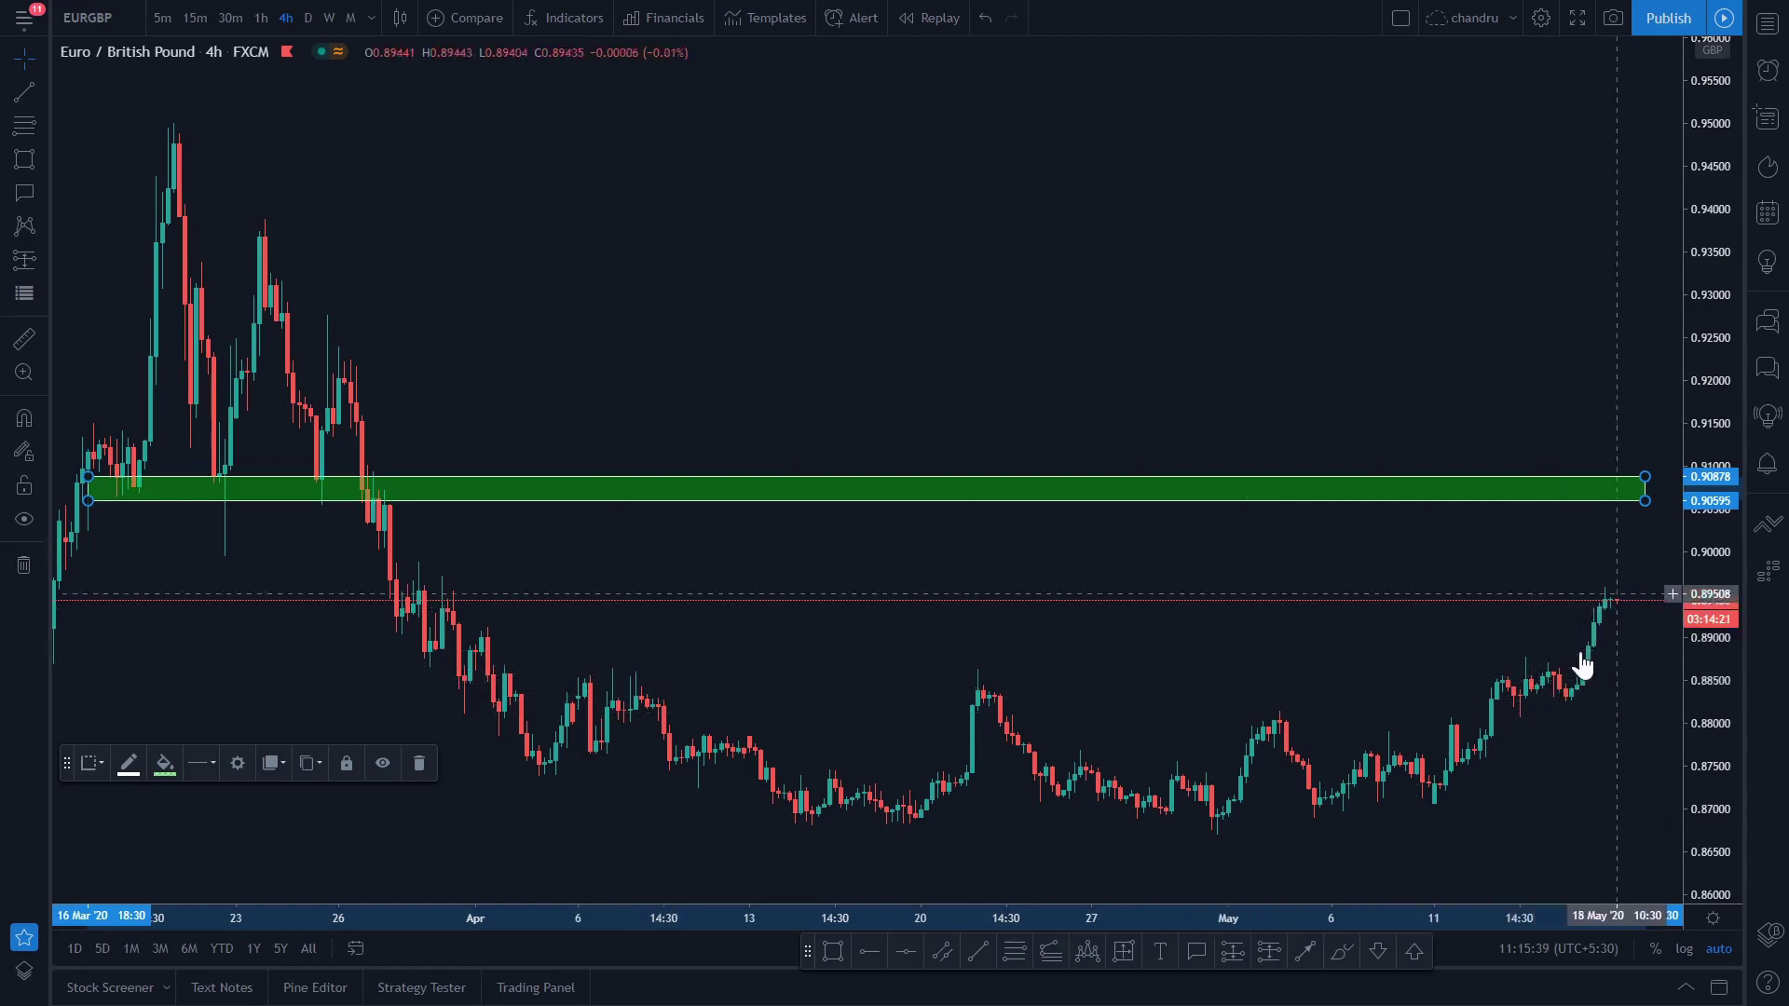
pyautogui.click(834, 951)
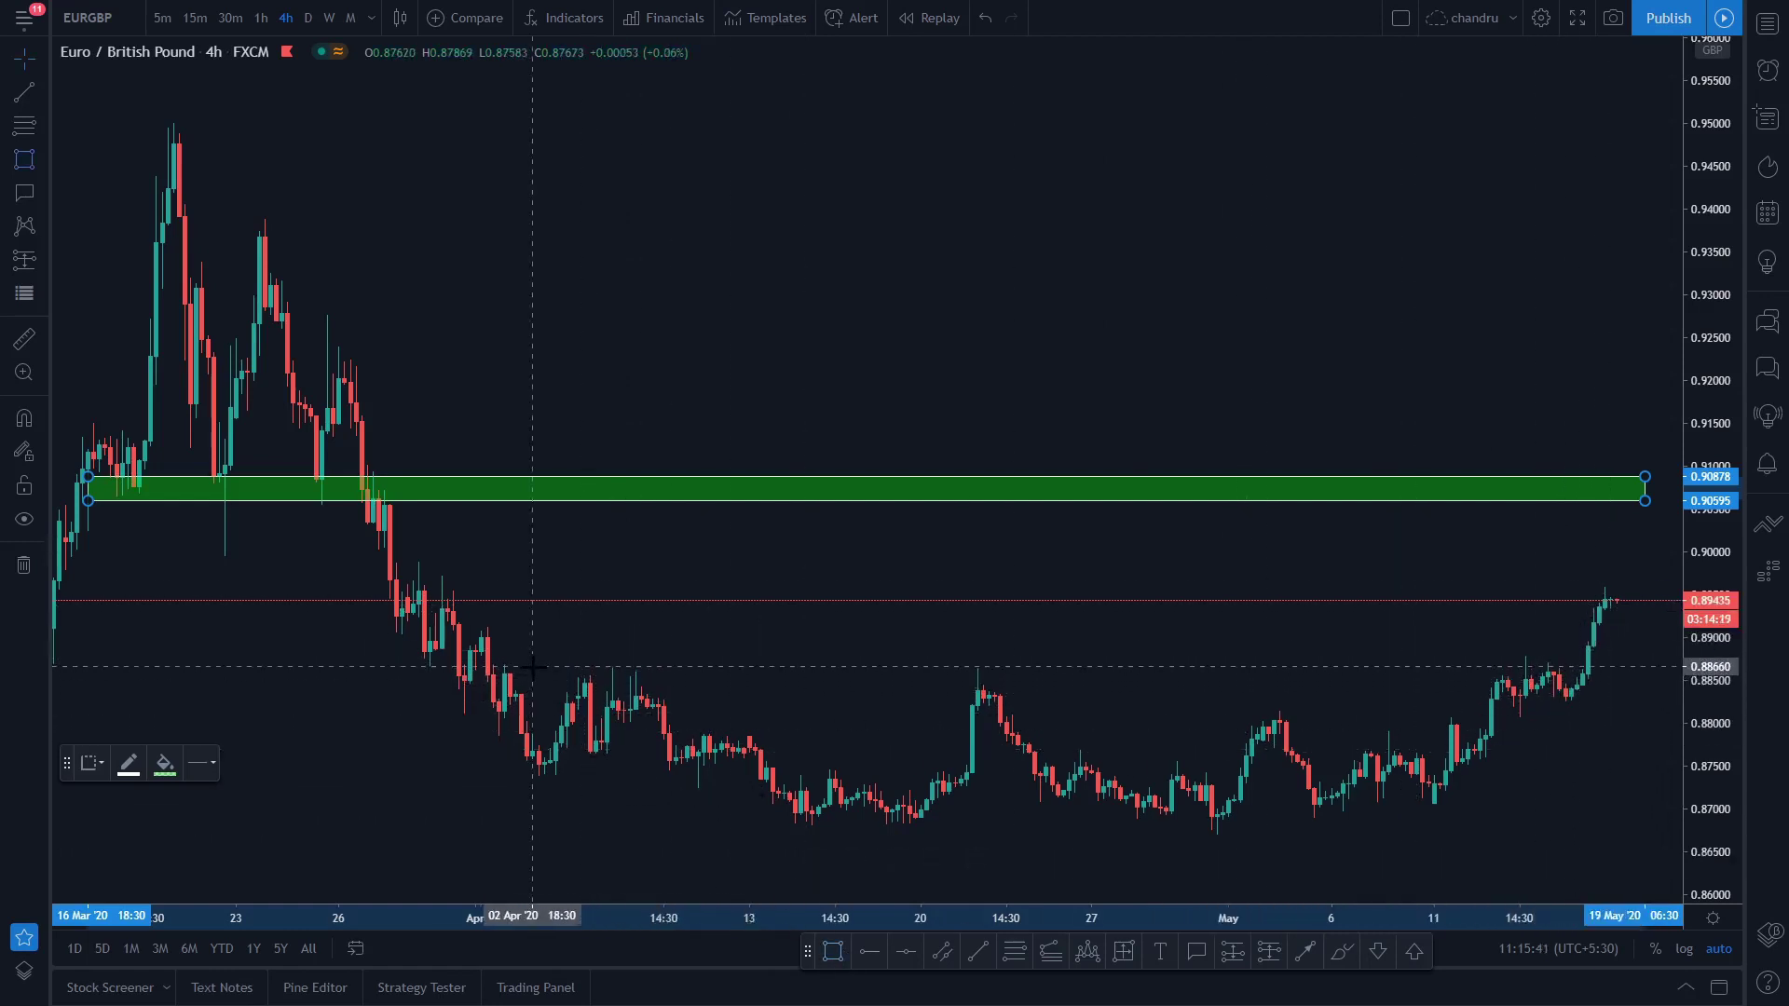
# Draw a second green rectangle over 0.885–0.886 from early April past the latest candles
pyautogui.moveTo(567, 681)
pyautogui.mouseDown()
pyautogui.moveTo(1110, 655)
pyautogui.moveTo(1662, 669)
pyautogui.moveTo(1496, 736)
pyautogui.mouseUp()
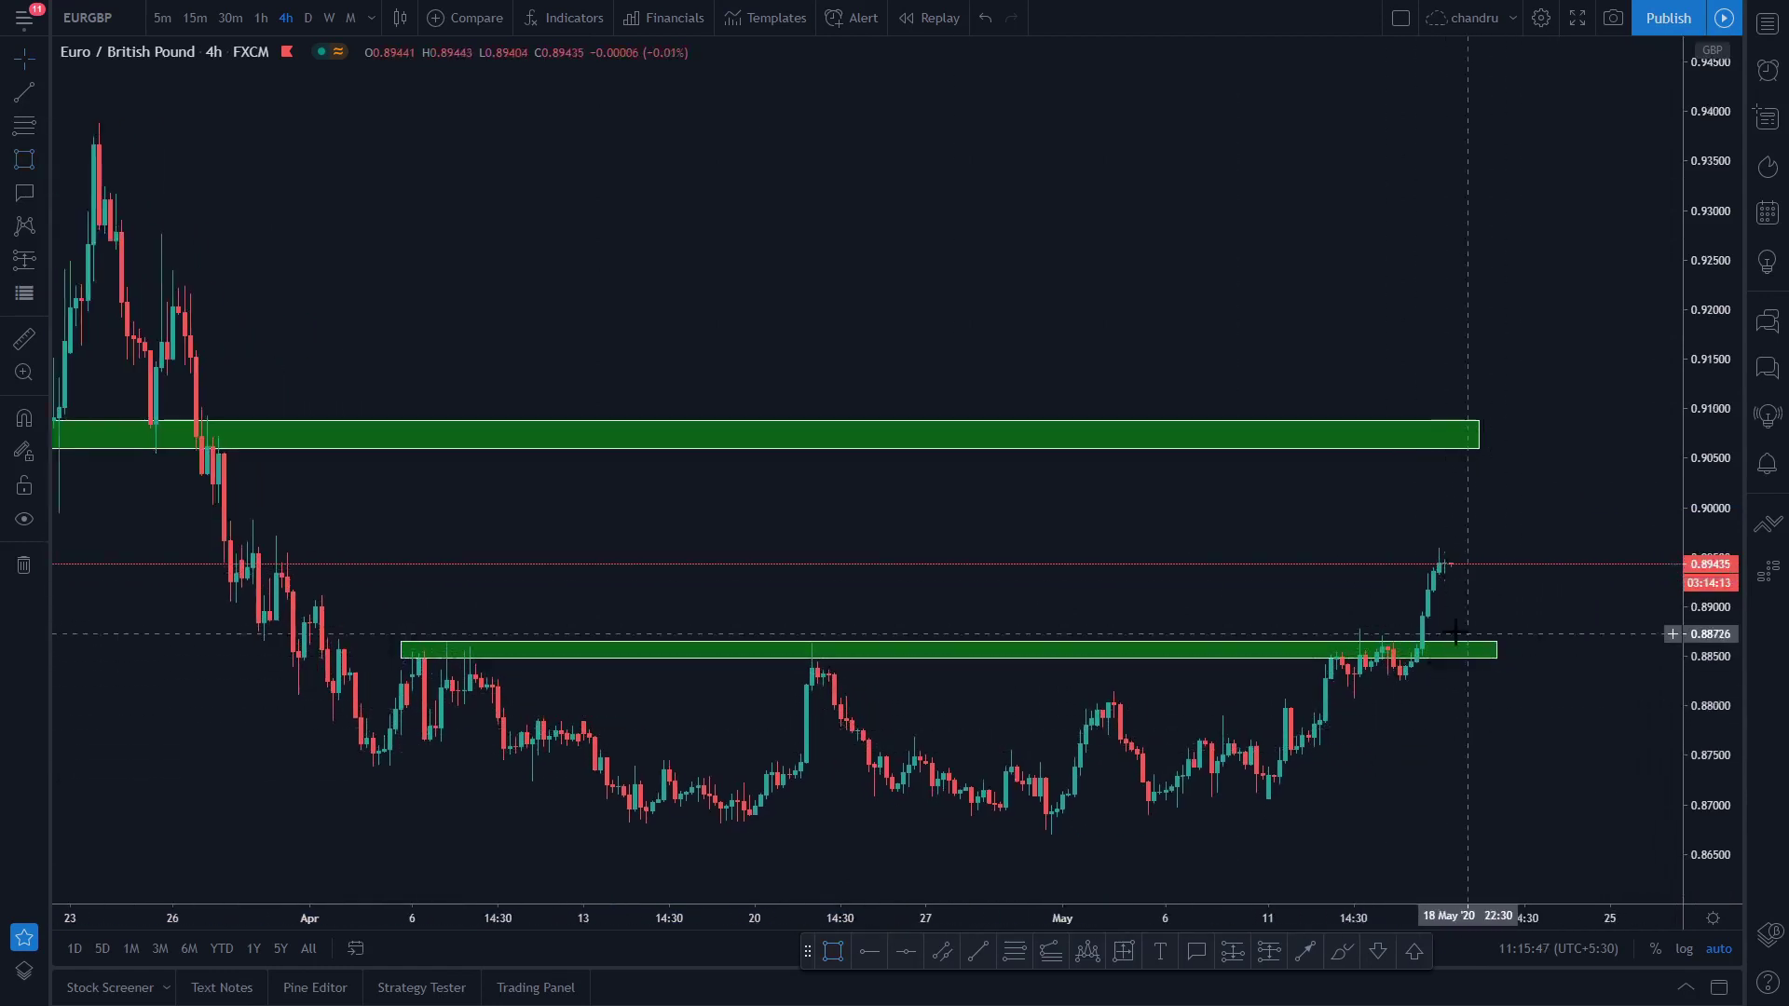
pyautogui.scroll(5, 1444, 652)
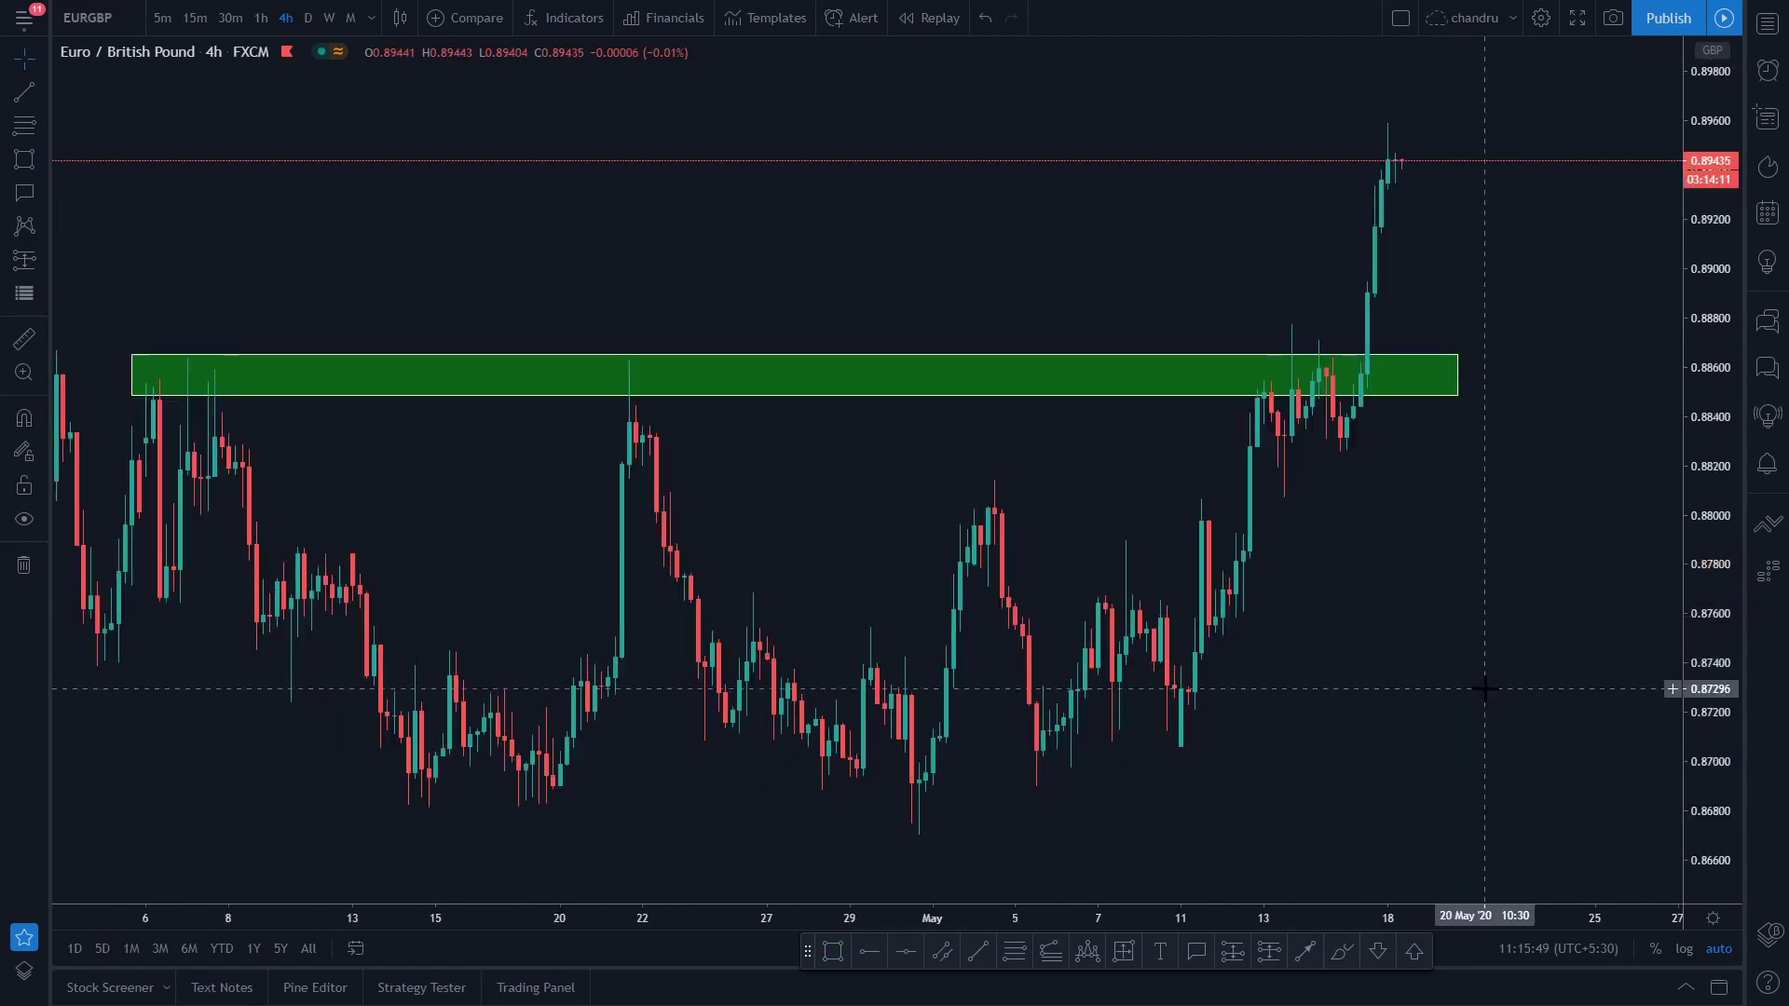
pyautogui.moveTo(1412, 648)
pyautogui.mouseDown()
pyautogui.moveTo(1551, 743)
pyautogui.moveTo(1518, 611)
pyautogui.moveTo(1440, 669)
pyautogui.mouseUp()
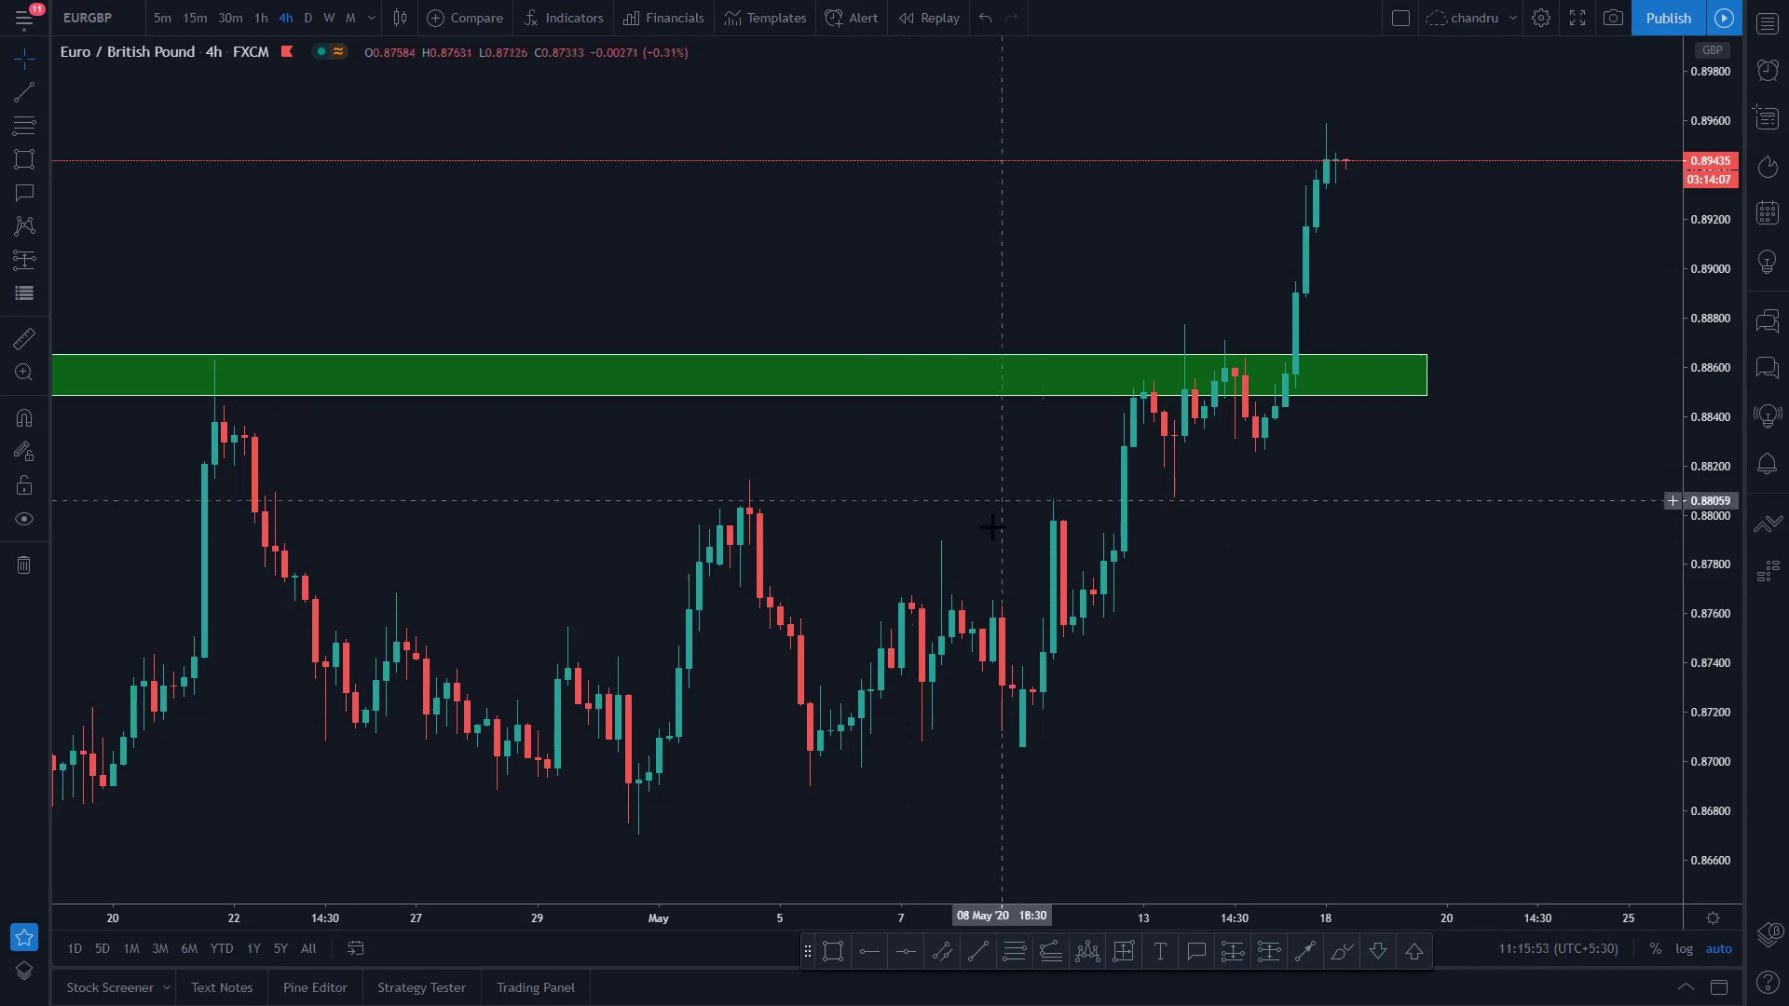
pyautogui.scroll(-6, 1558, 250)
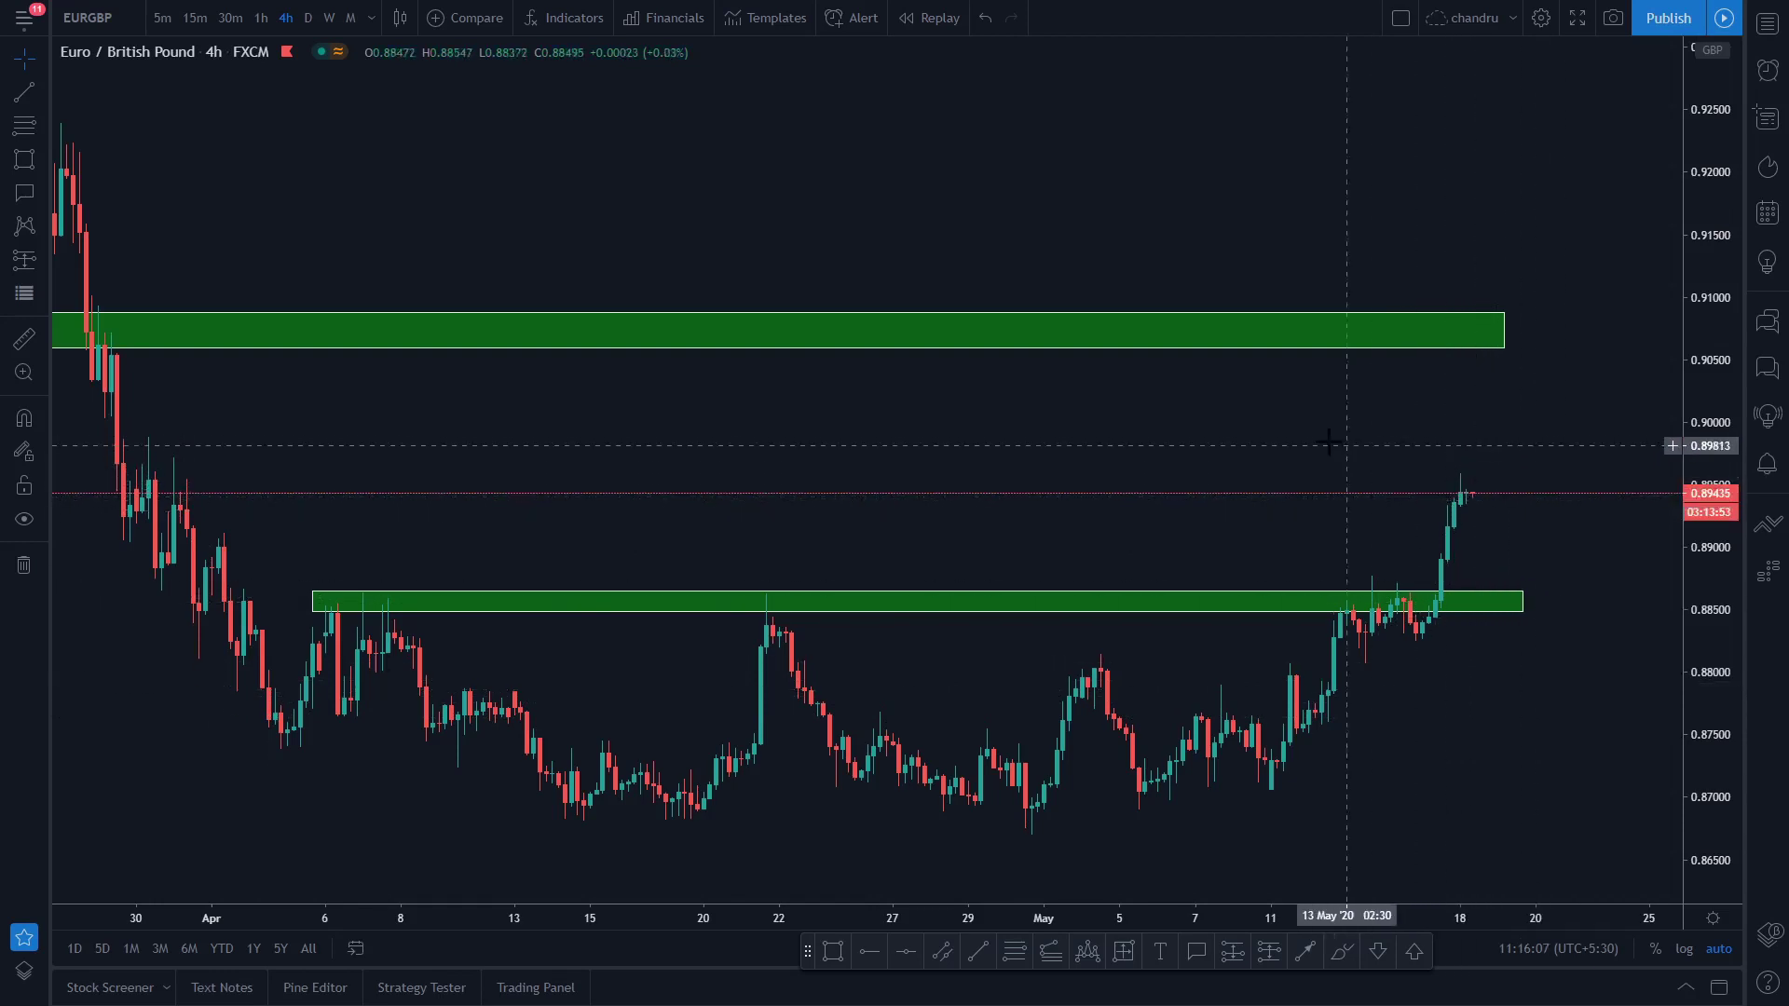
pyautogui.scroll(-5, 1390, 436)
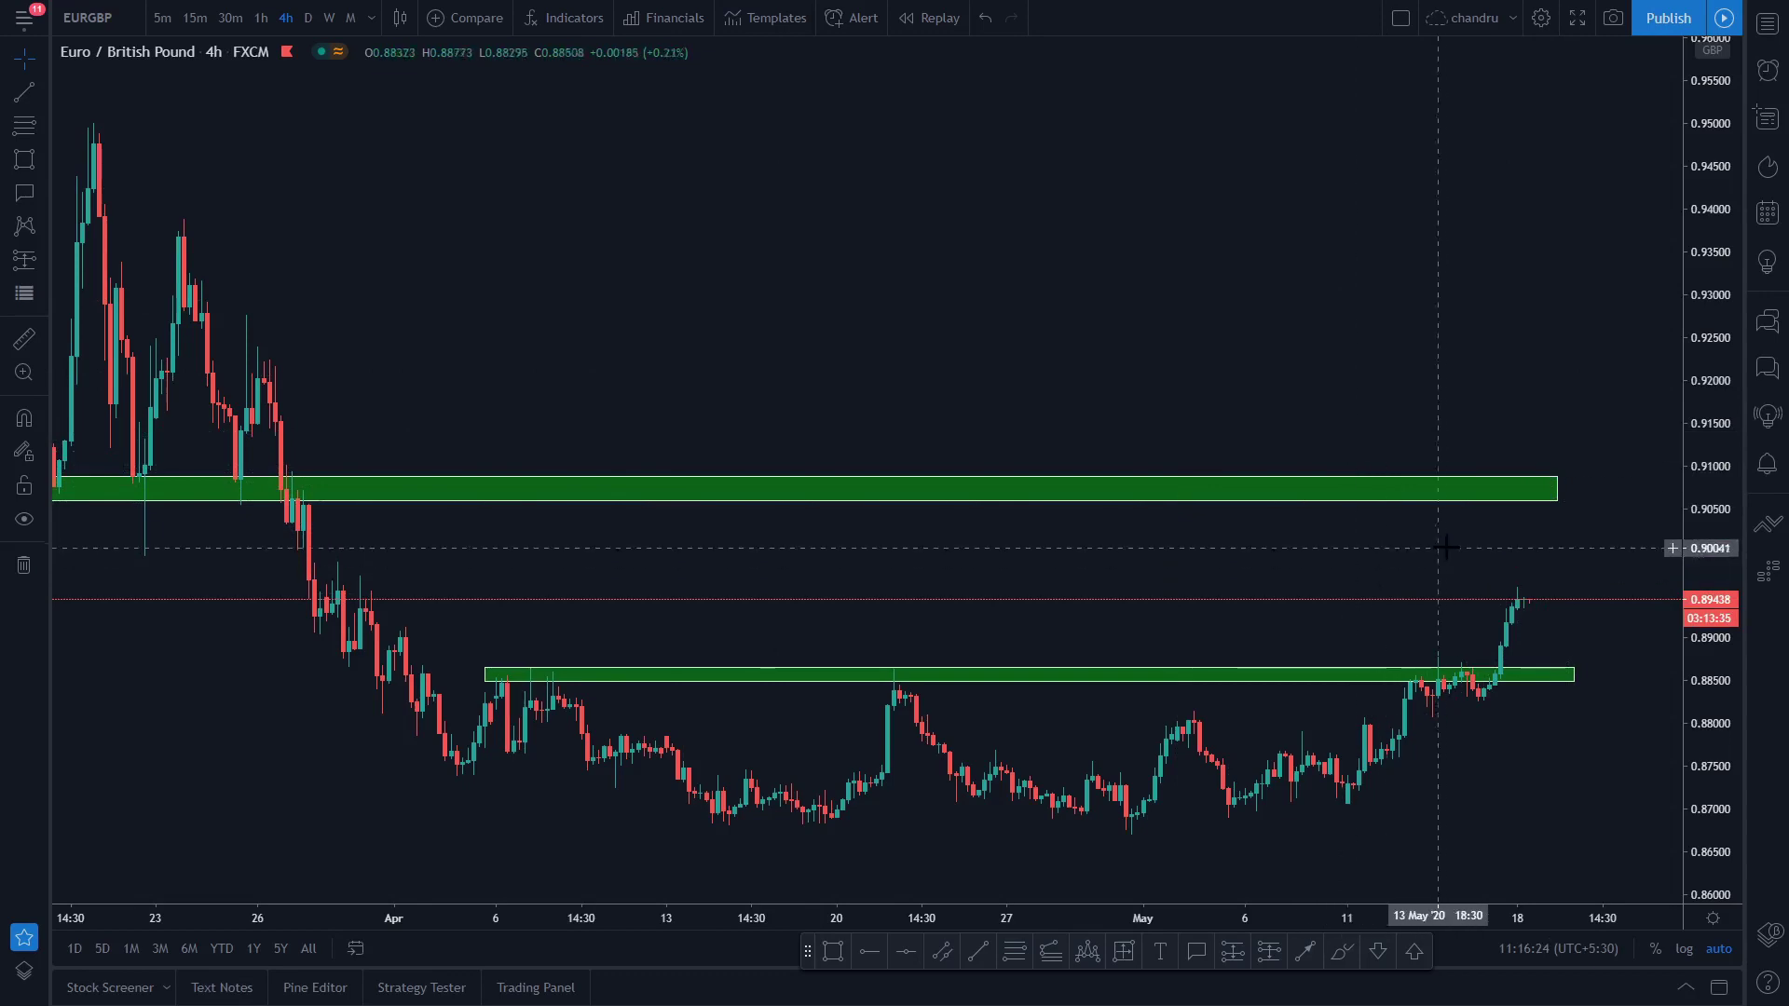
pyautogui.scroll(3, 1445, 531)
pyautogui.hscroll(-1, 1578, 460)
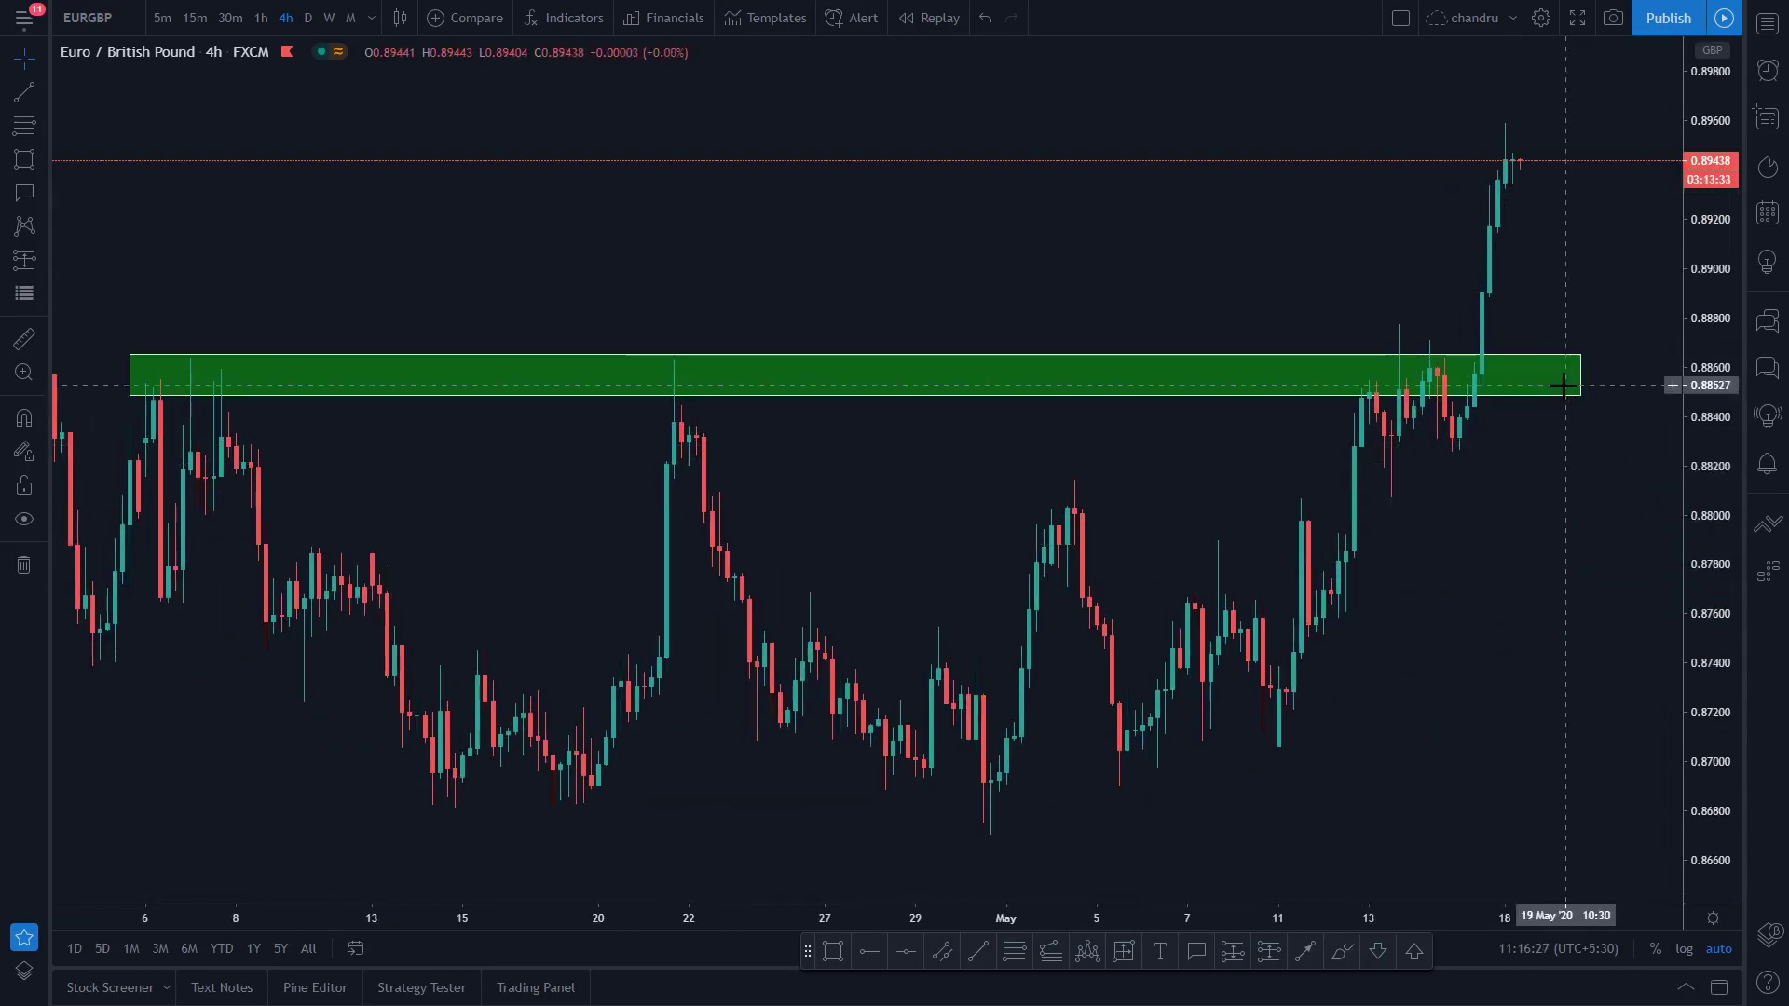
pyautogui.scroll(2, 1561, 384)
pyautogui.scroll(-3, 1564, 384)
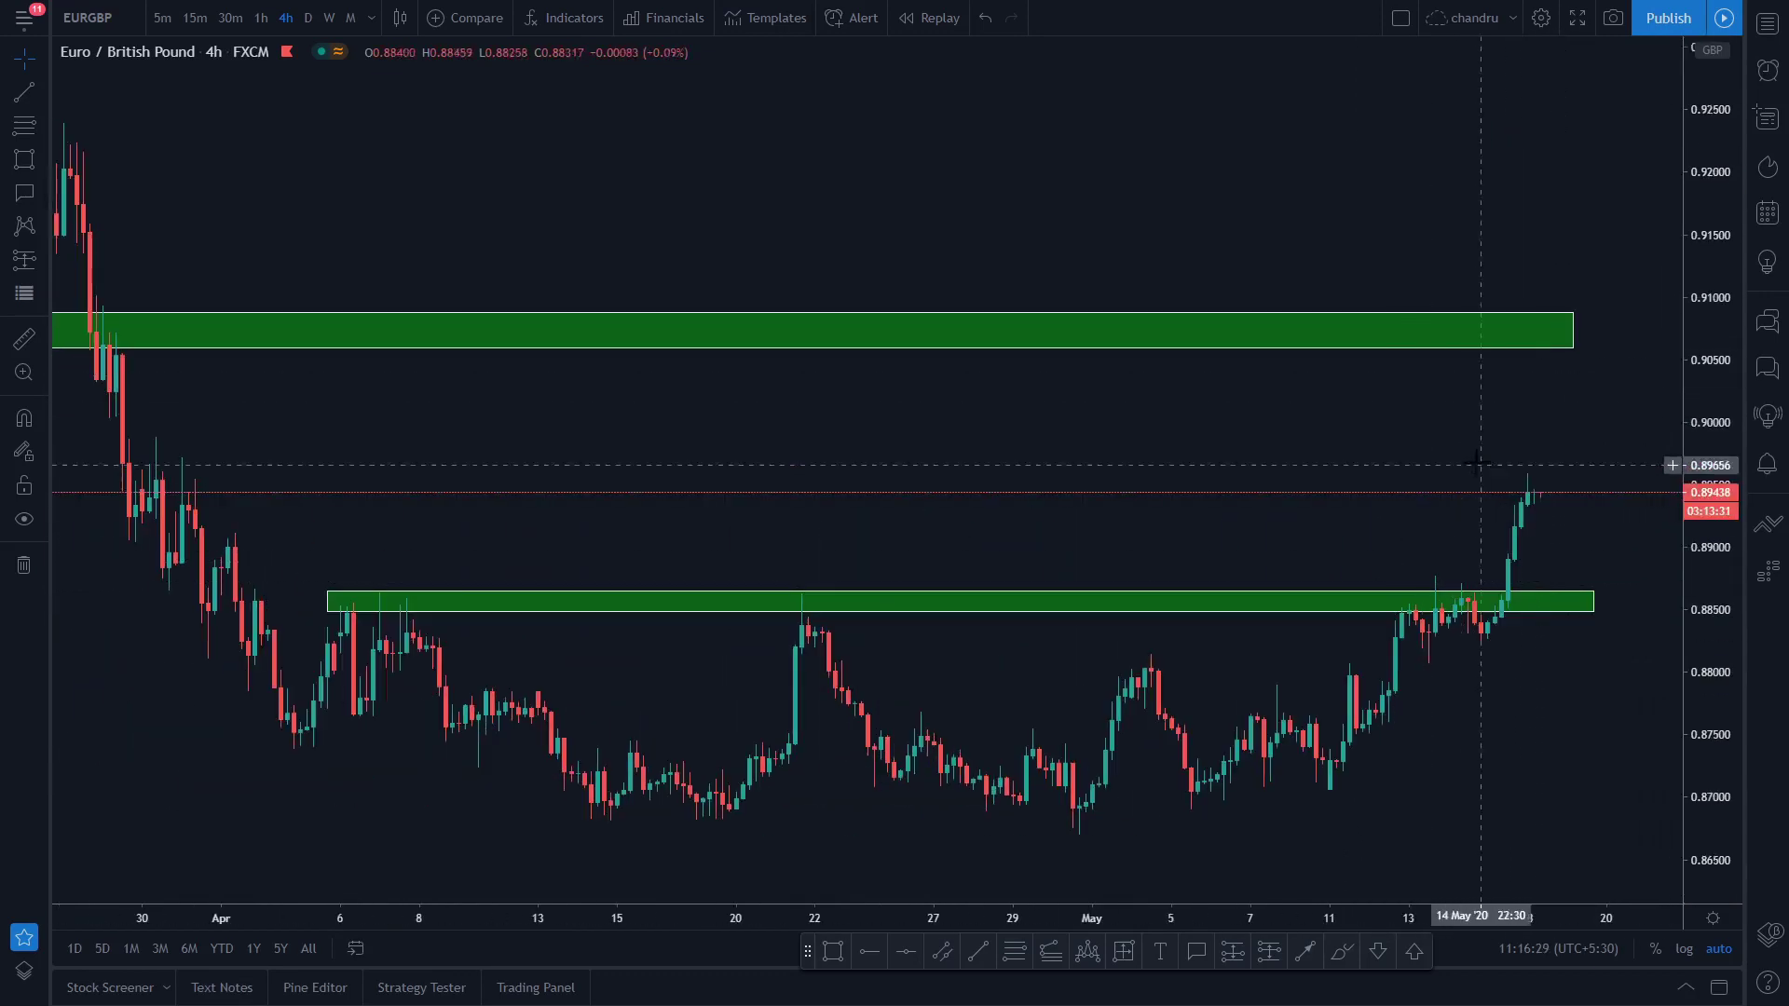
pyautogui.moveTo(1631, 741); pyautogui.dragTo(1517, 761)
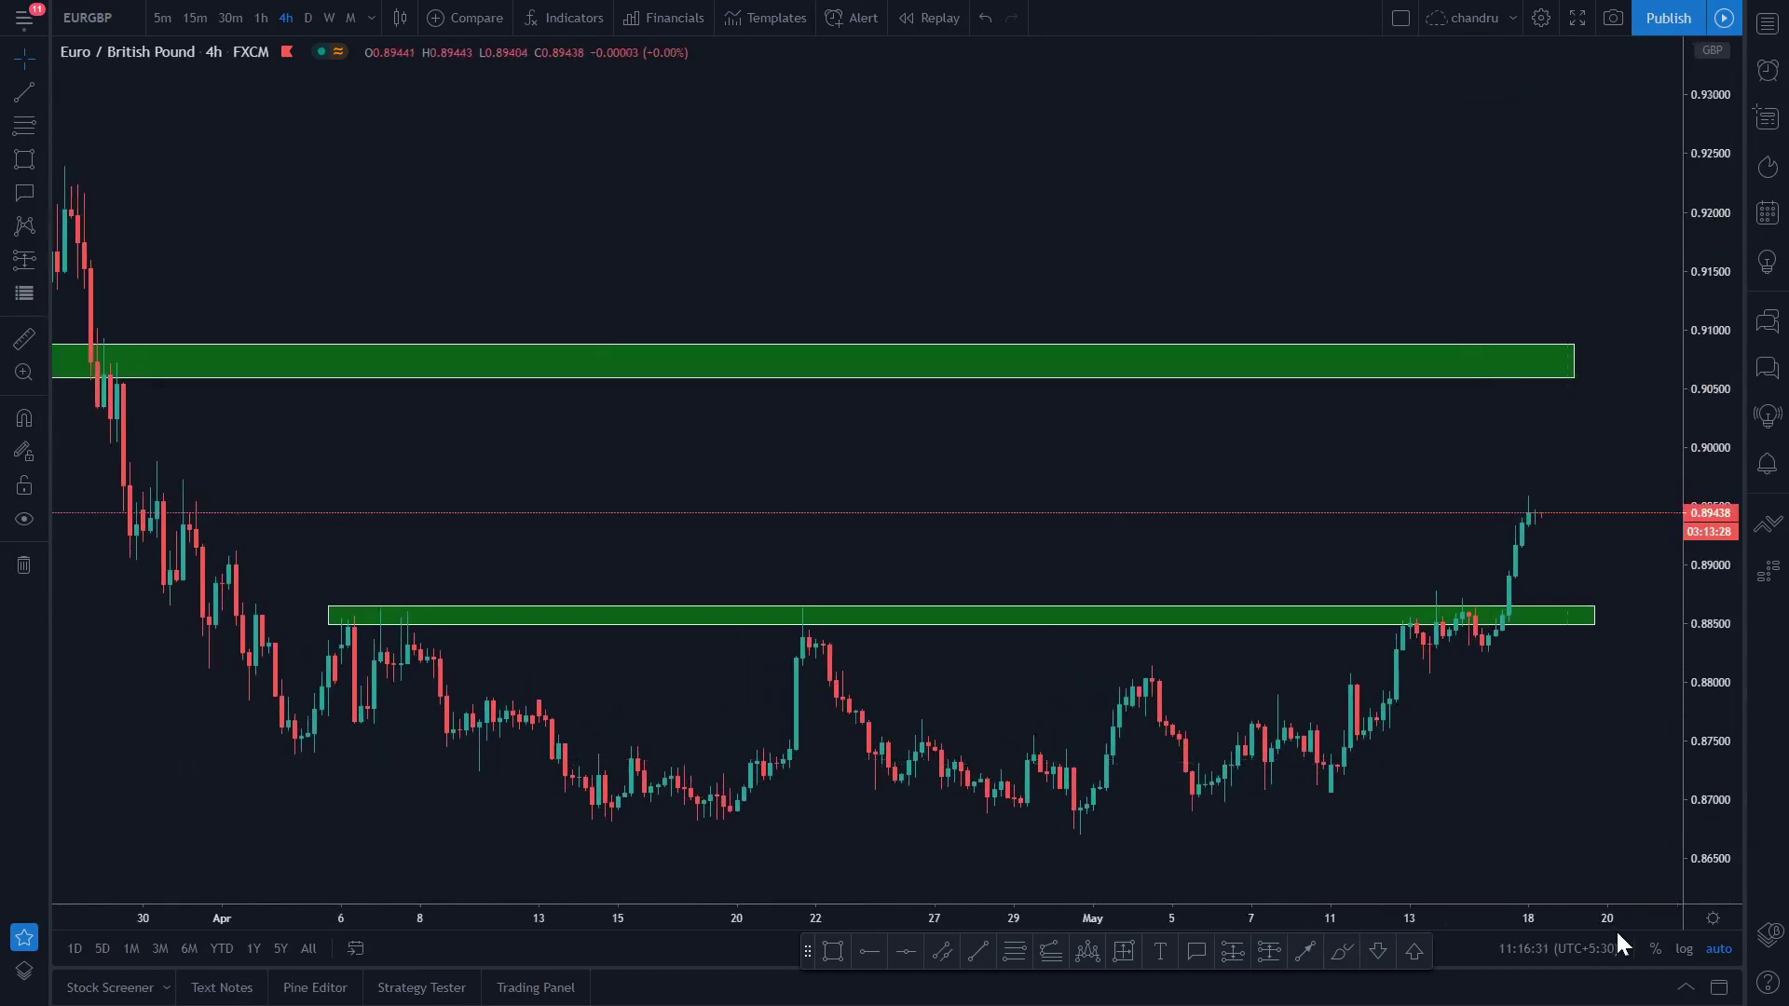
# Draw two green arrows, from the ~0.895 high down to the 0.886 zone, then up toward 0.9055
pyautogui.click(1305, 952)
pyautogui.click(1535, 505)
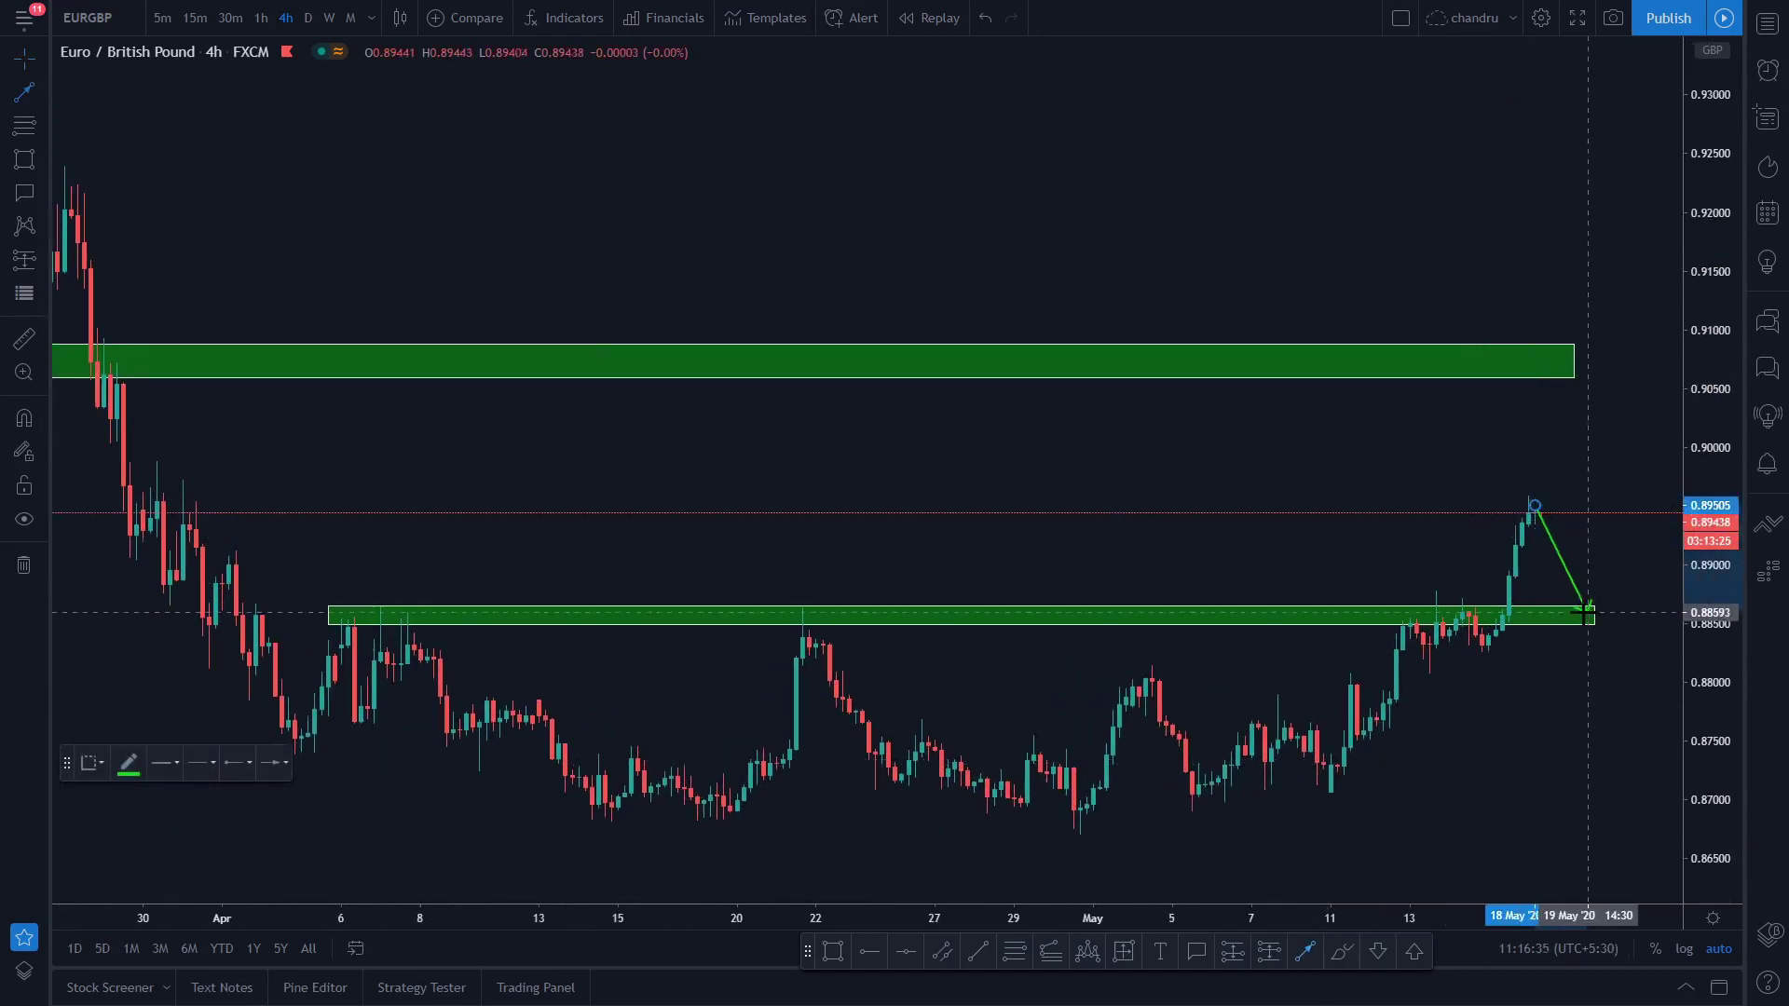
pyautogui.click(1582, 606)
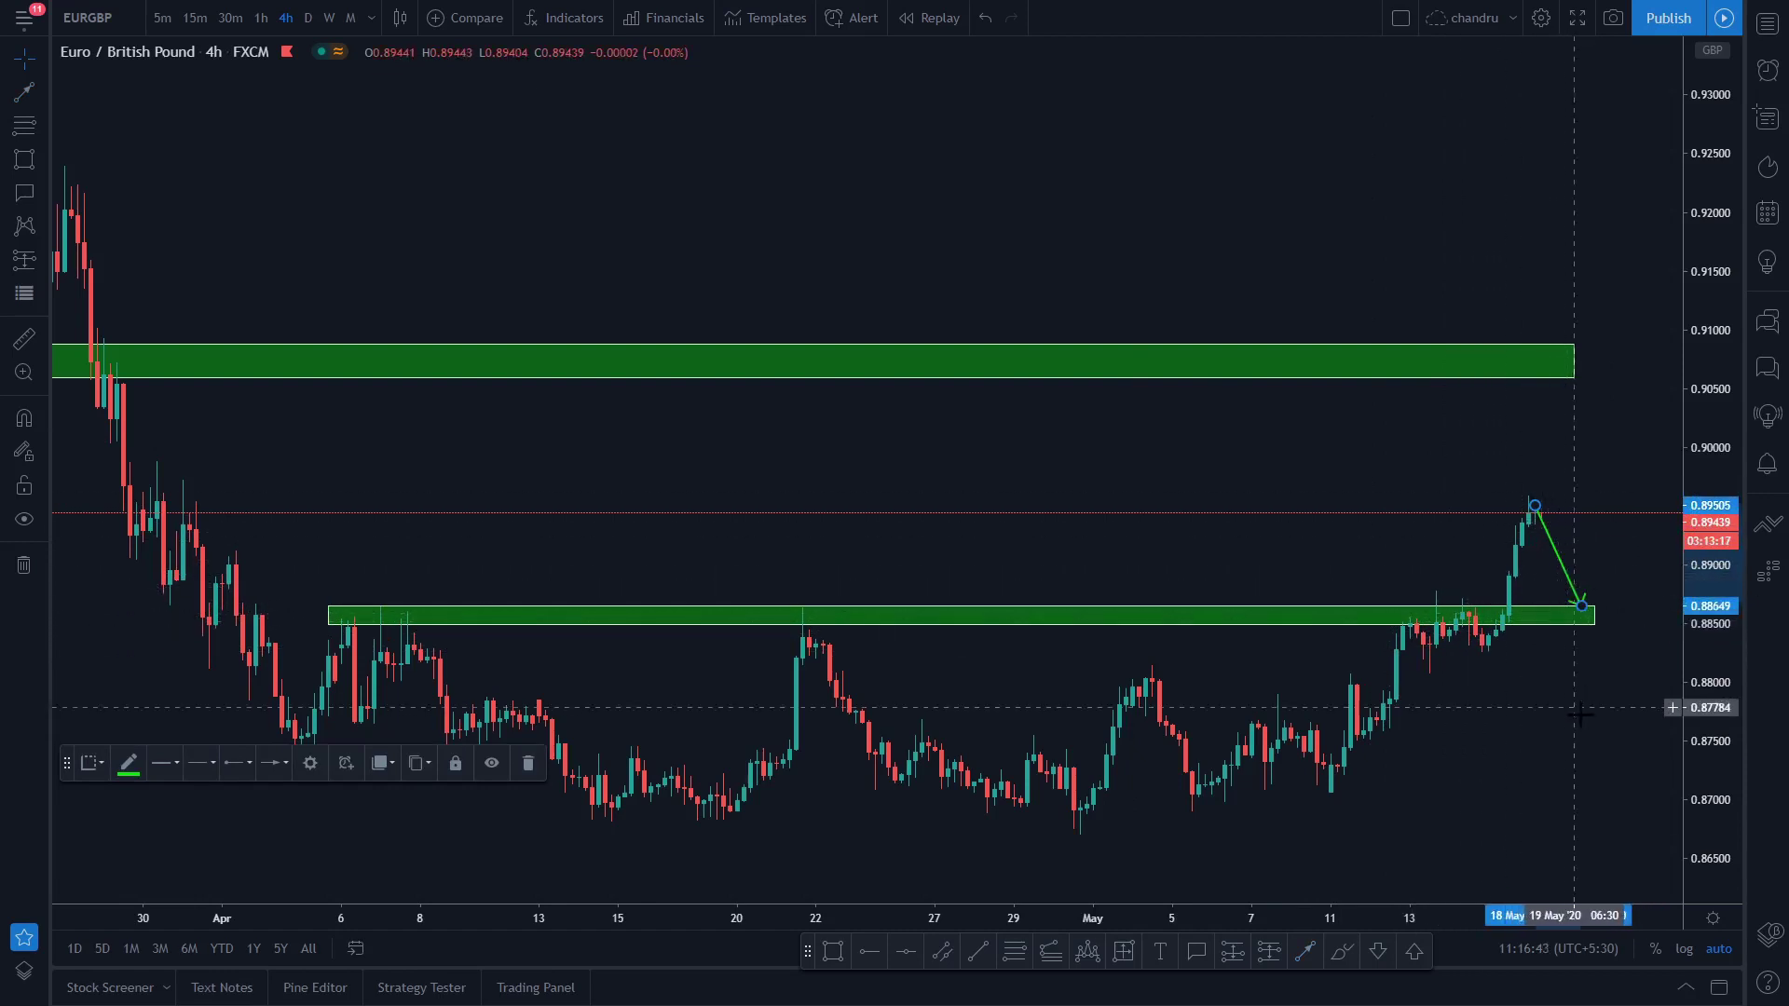
pyautogui.click(1306, 960)
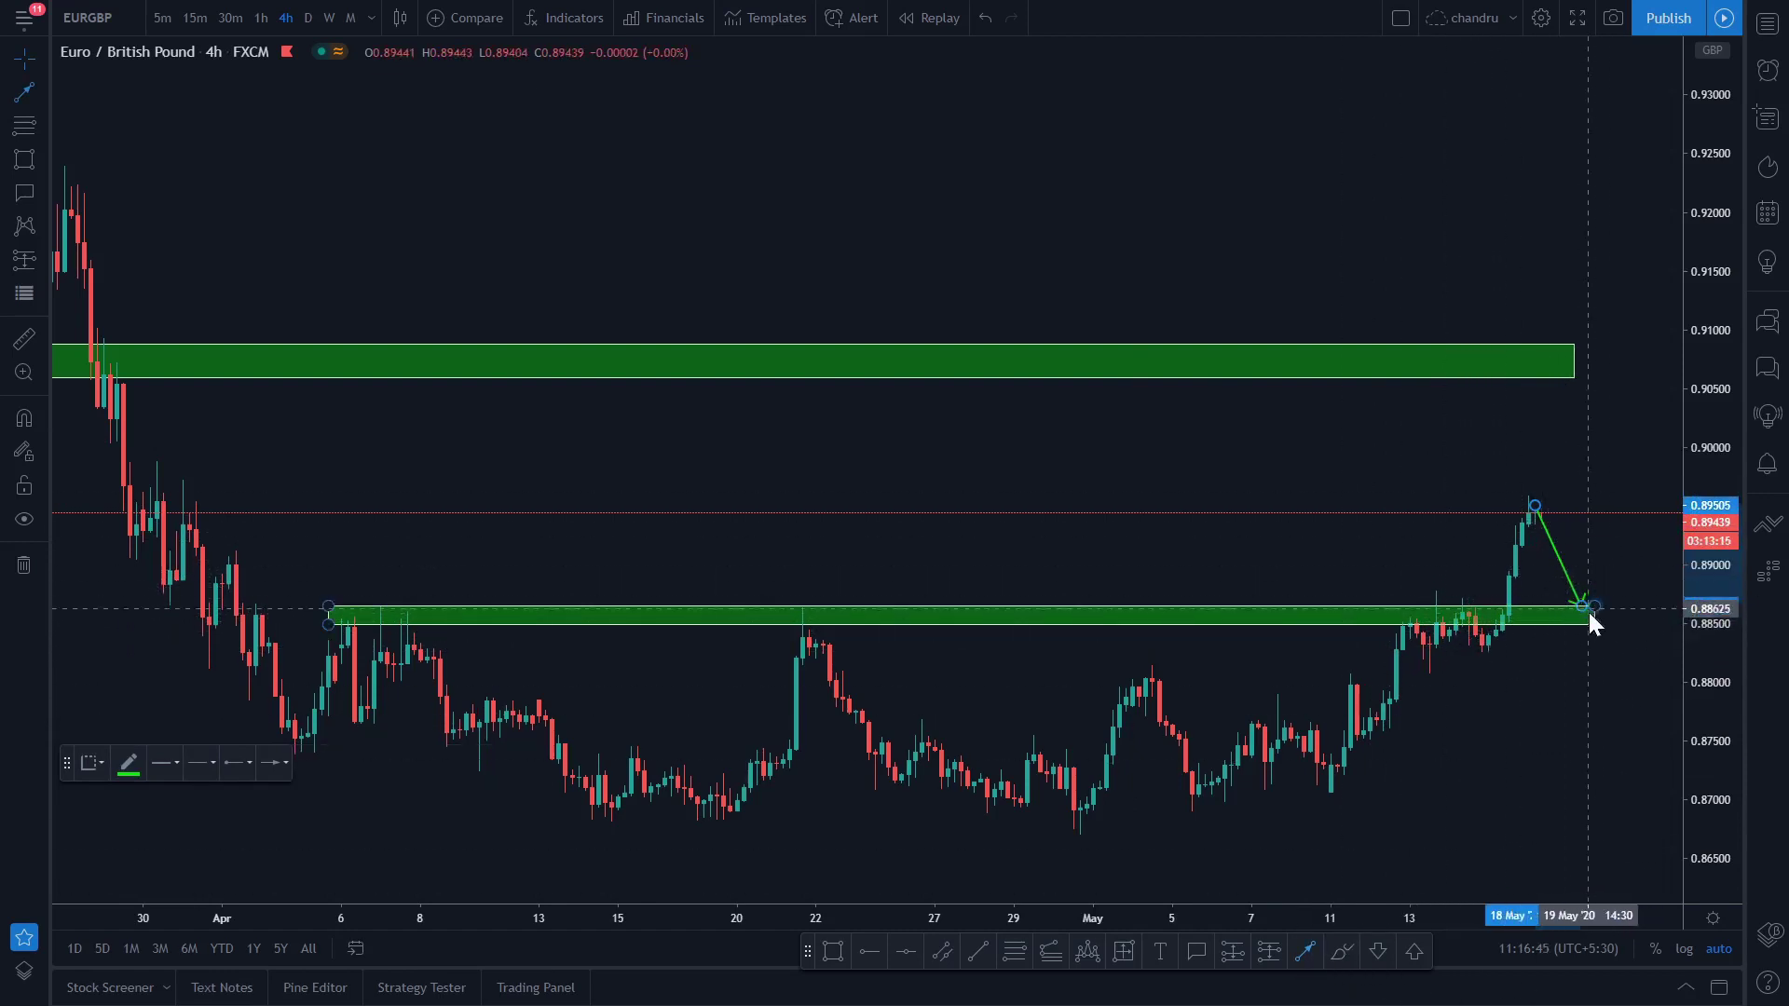
pyautogui.moveTo(1584, 607)
pyautogui.mouseDown()
pyautogui.moveTo(1590, 448)
pyautogui.moveTo(1622, 385)
pyautogui.mouseUp()
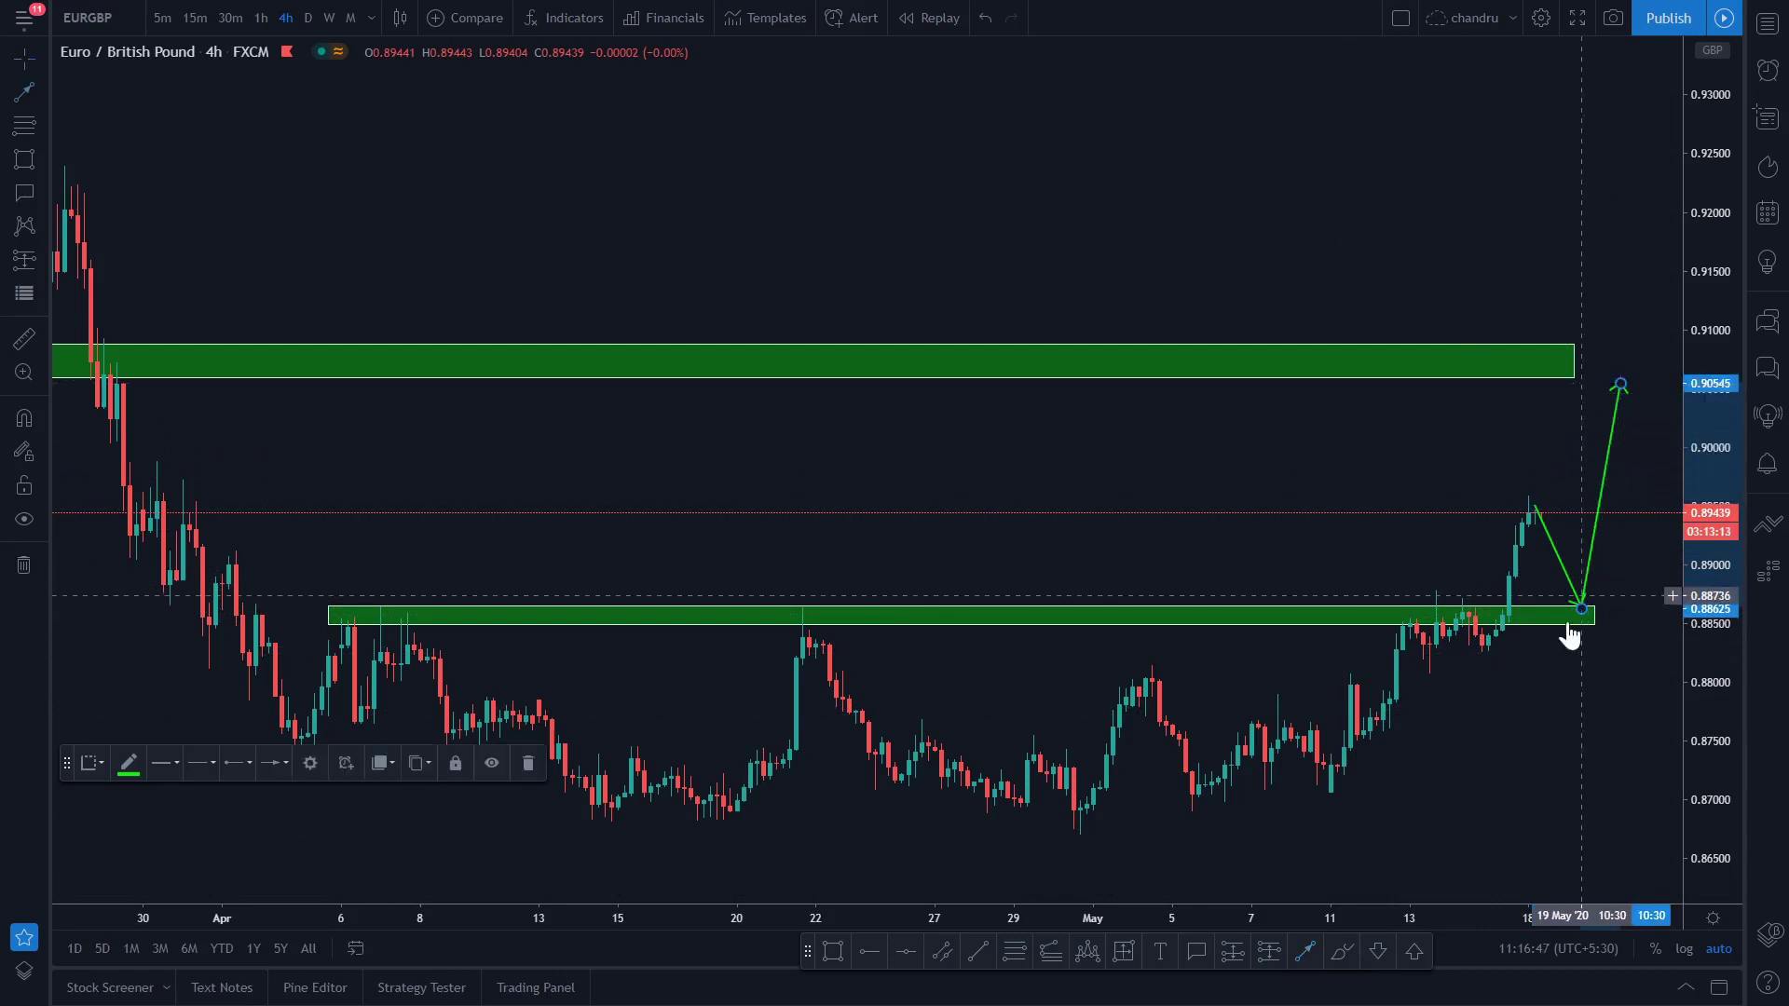
pyautogui.scroll(5, 1557, 748)
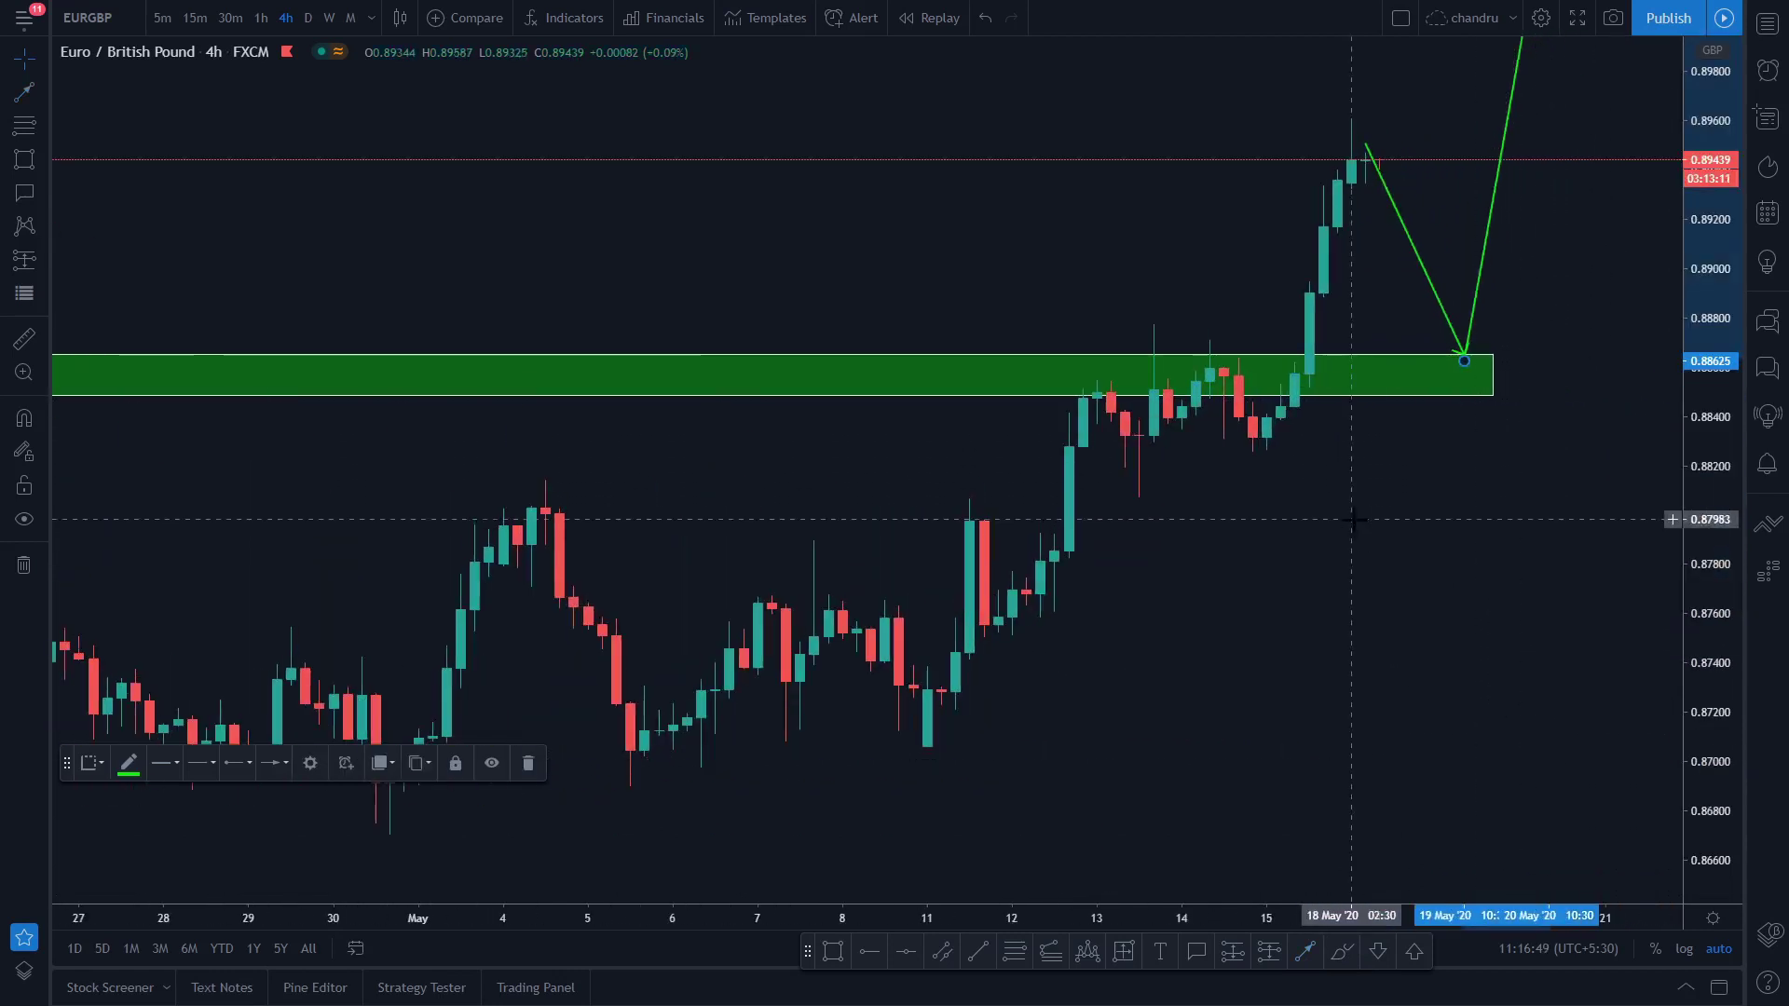
# Draw a Fibonacci retracement from the 0.88077 swing low to the 0.89580 high
pyautogui.click(1016, 958)
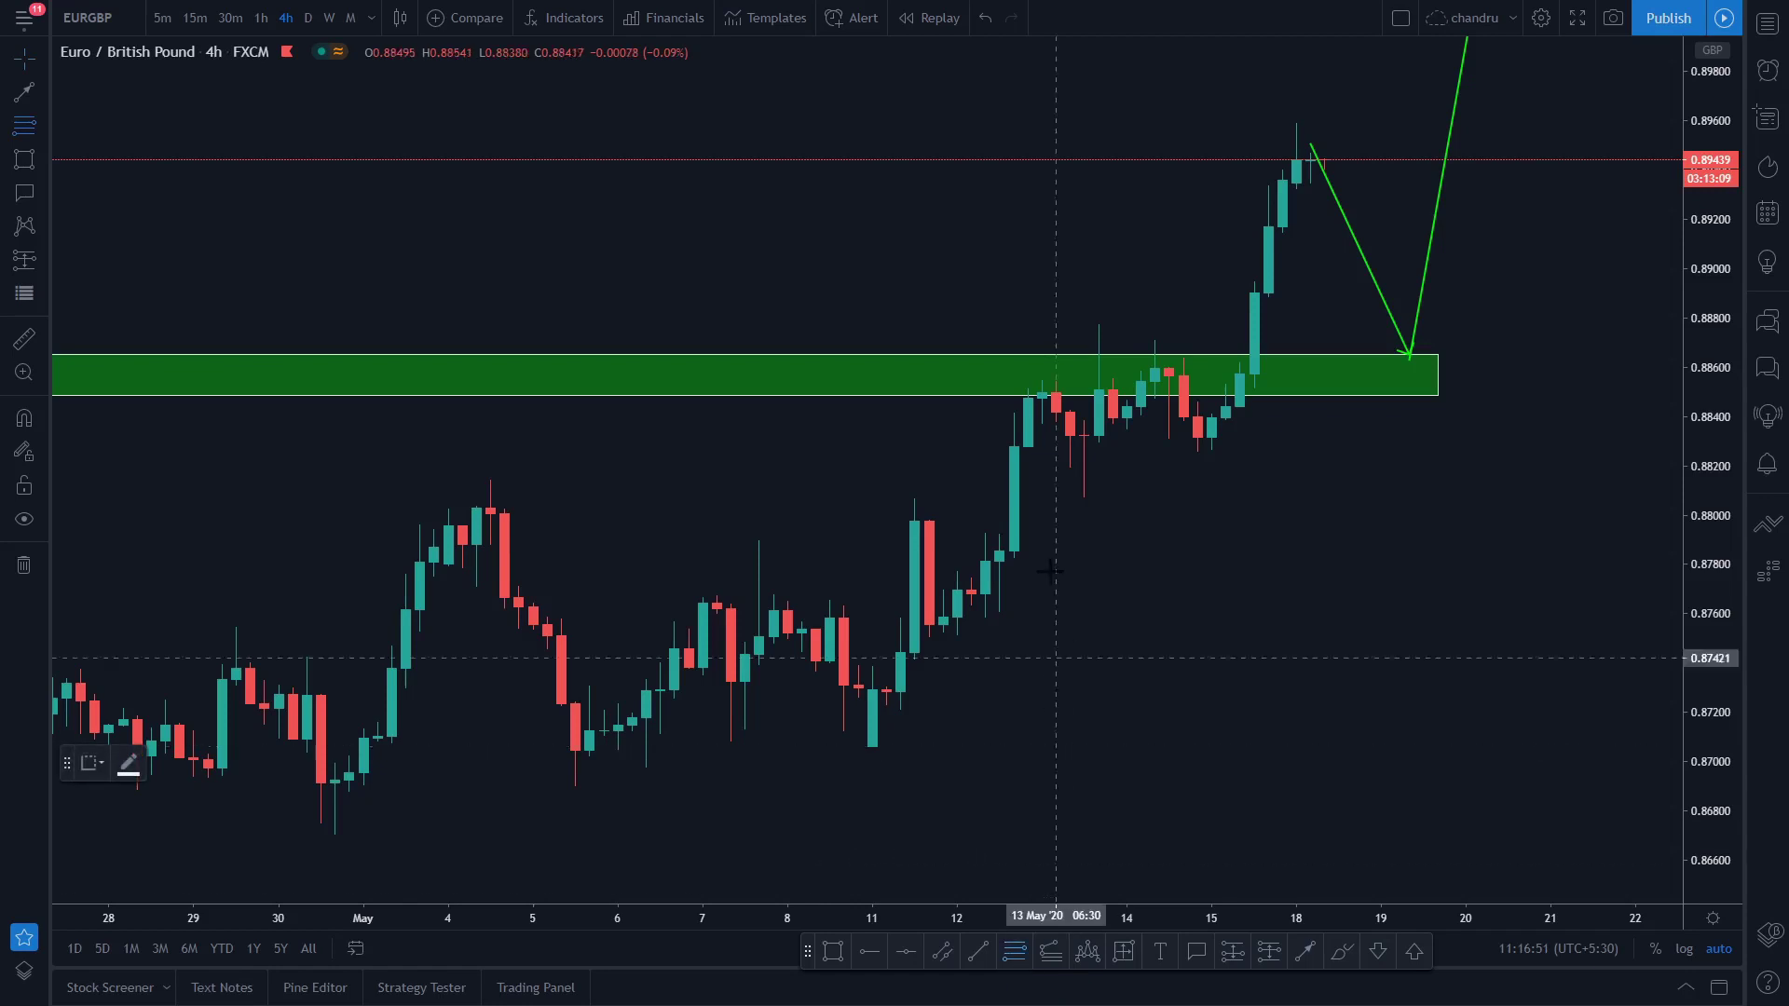
pyautogui.click(1043, 496)
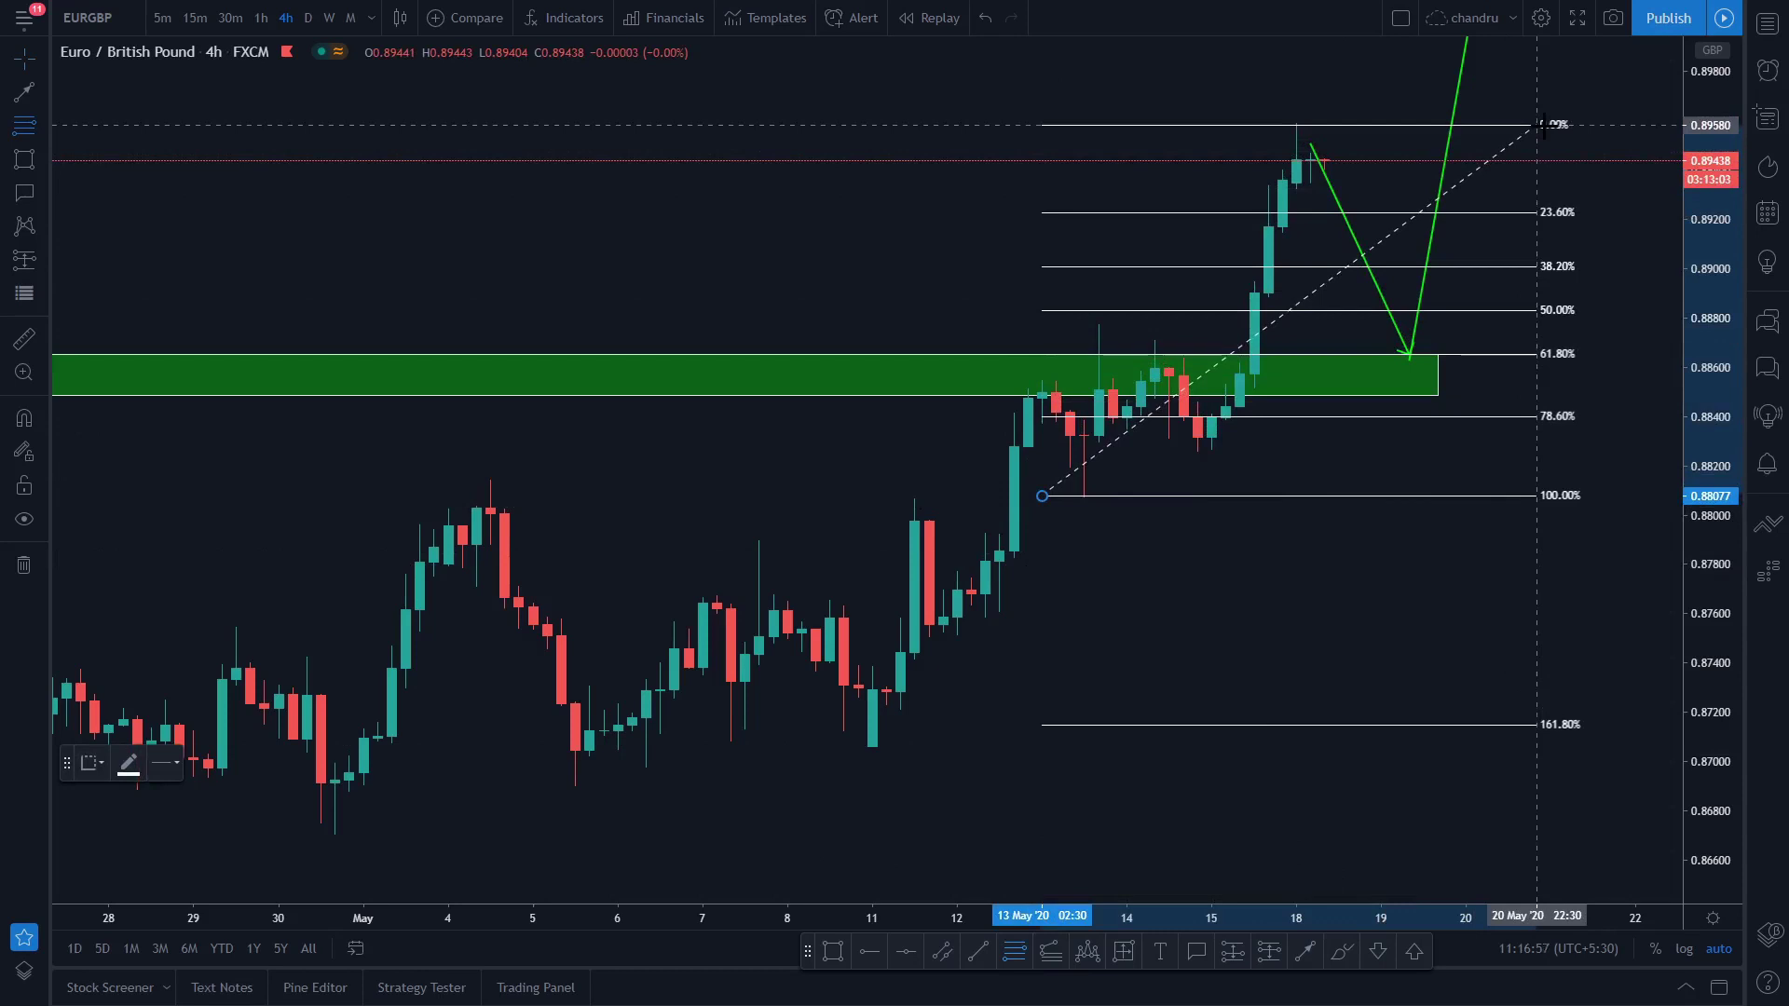
pyautogui.click(1539, 125)
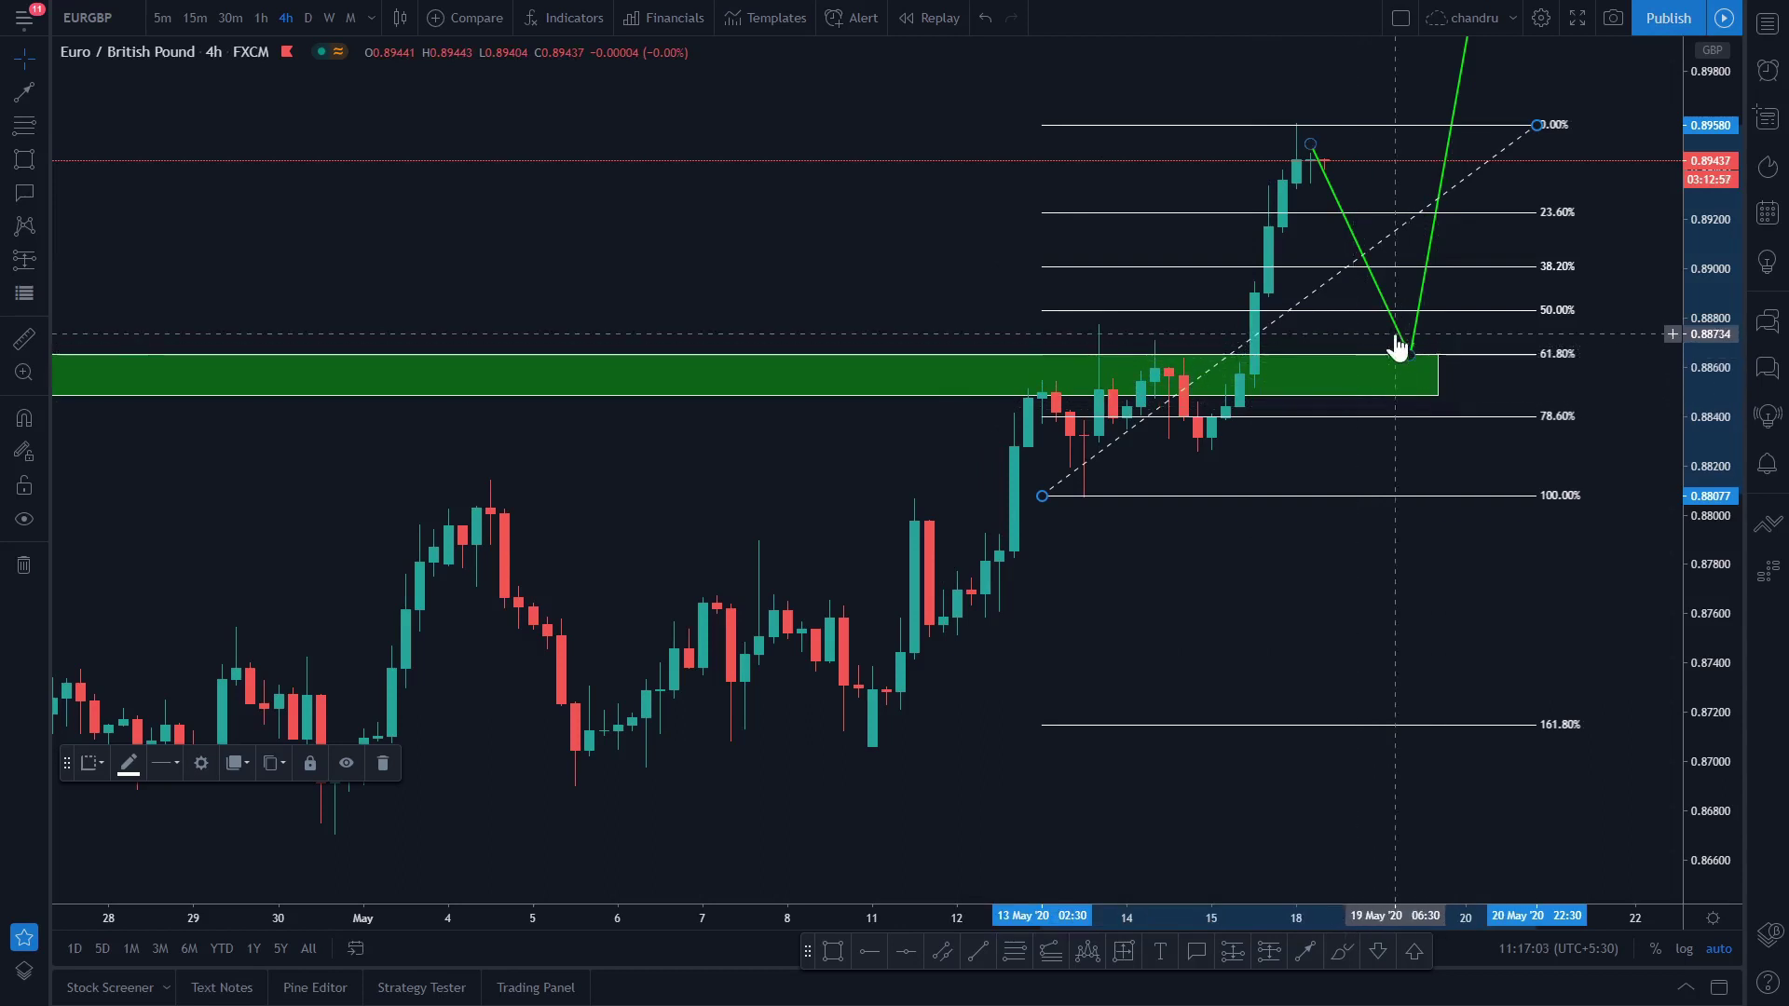
pyautogui.scroll(-2, 1472, 445)
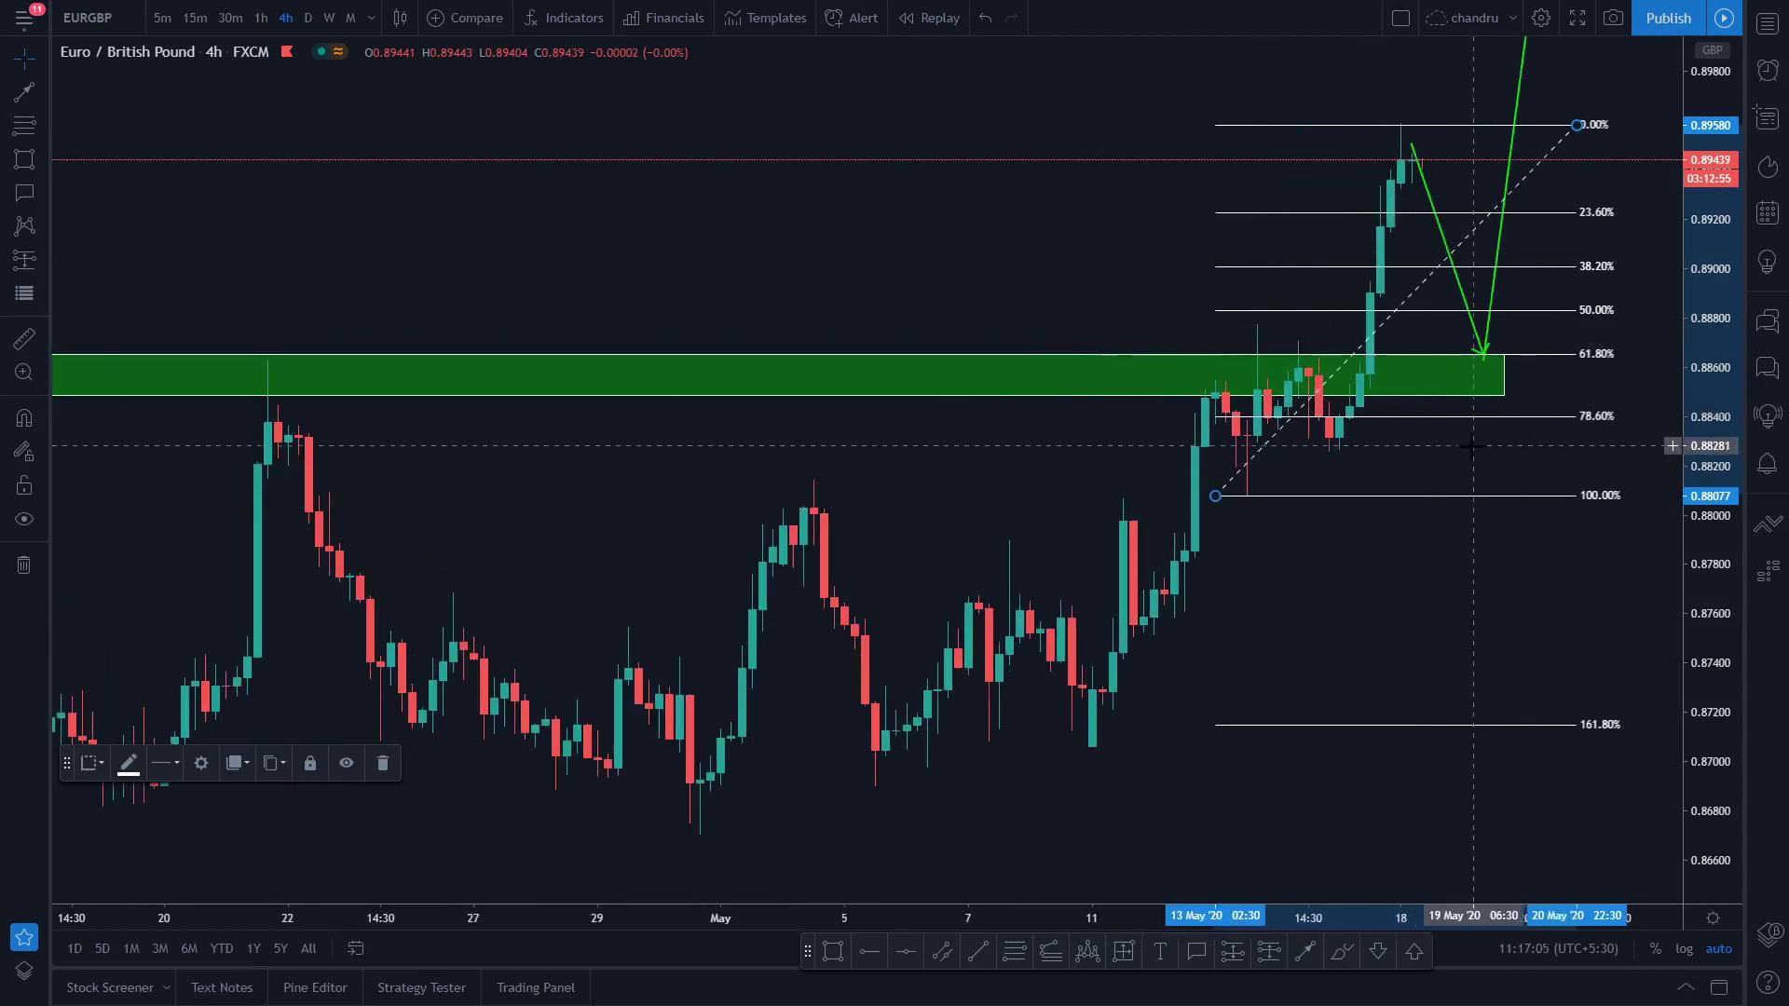
pyautogui.scroll(-2, 1482, 480)
pyautogui.moveTo(1677, 307); pyautogui.dragTo(1673, 605)
pyautogui.scroll(2, 1278, 513)
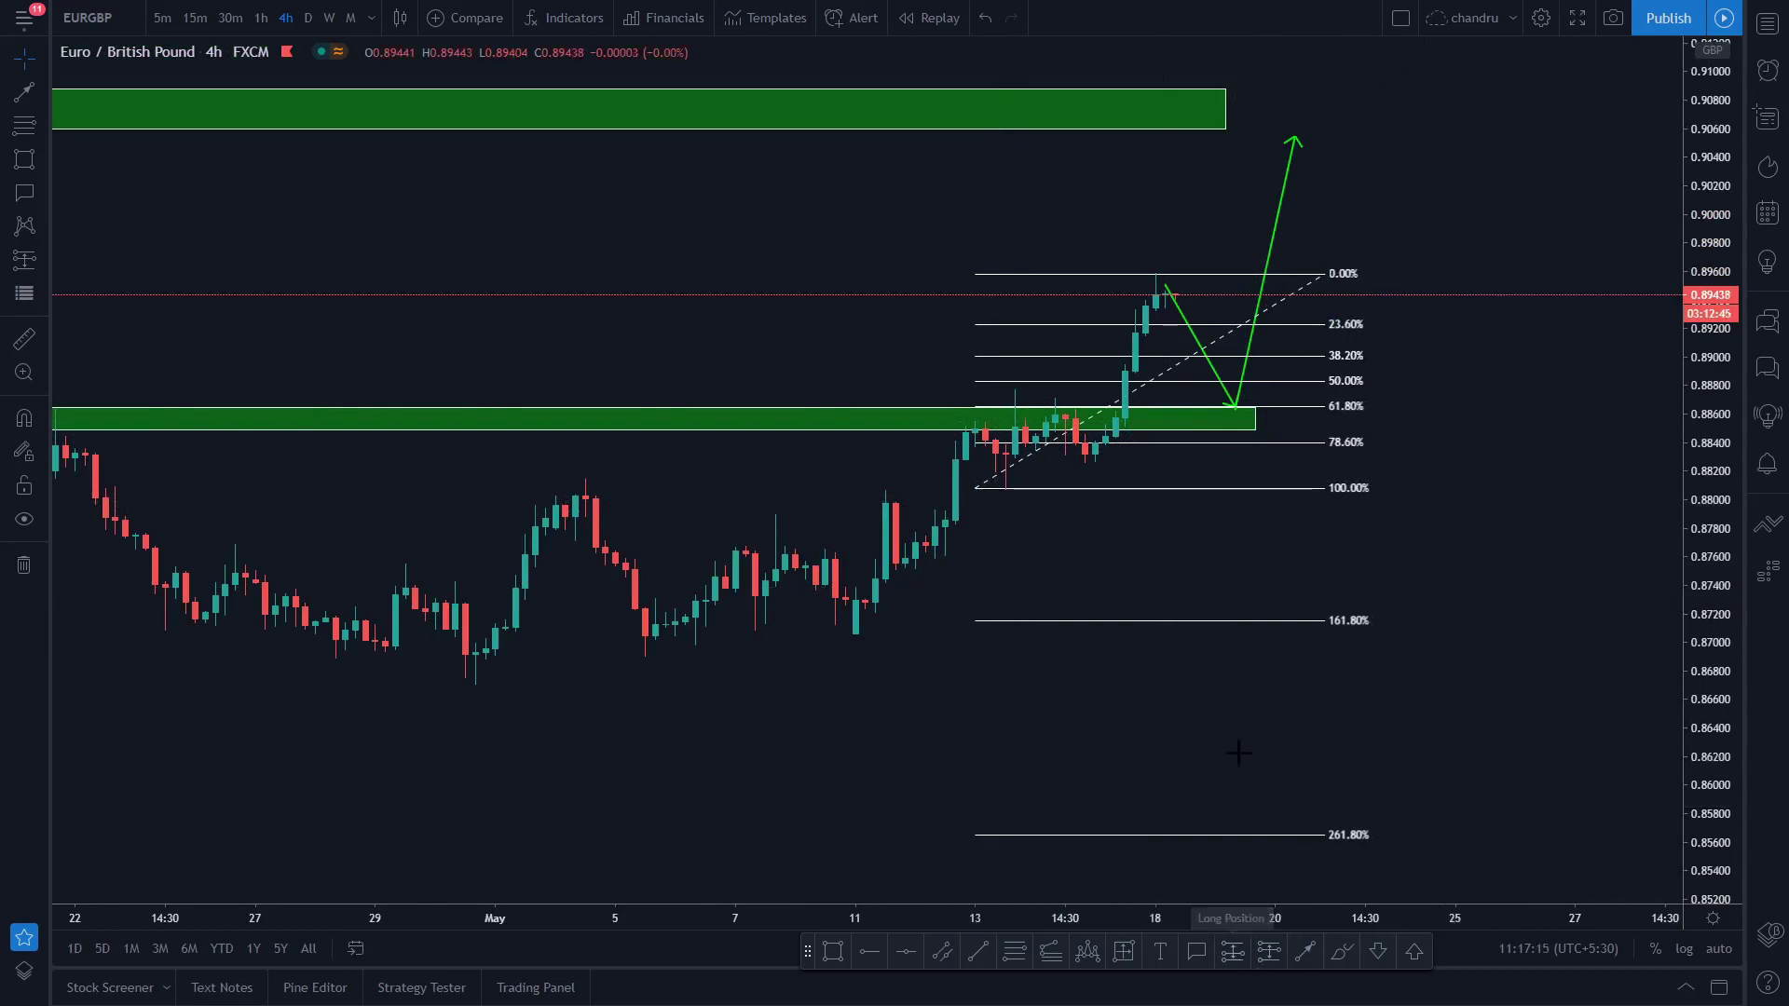
# Place a long position entering at 0.88646, stop at 0.87935, target at 0.90683
pyautogui.click(1233, 950)
pyautogui.click(1234, 407)
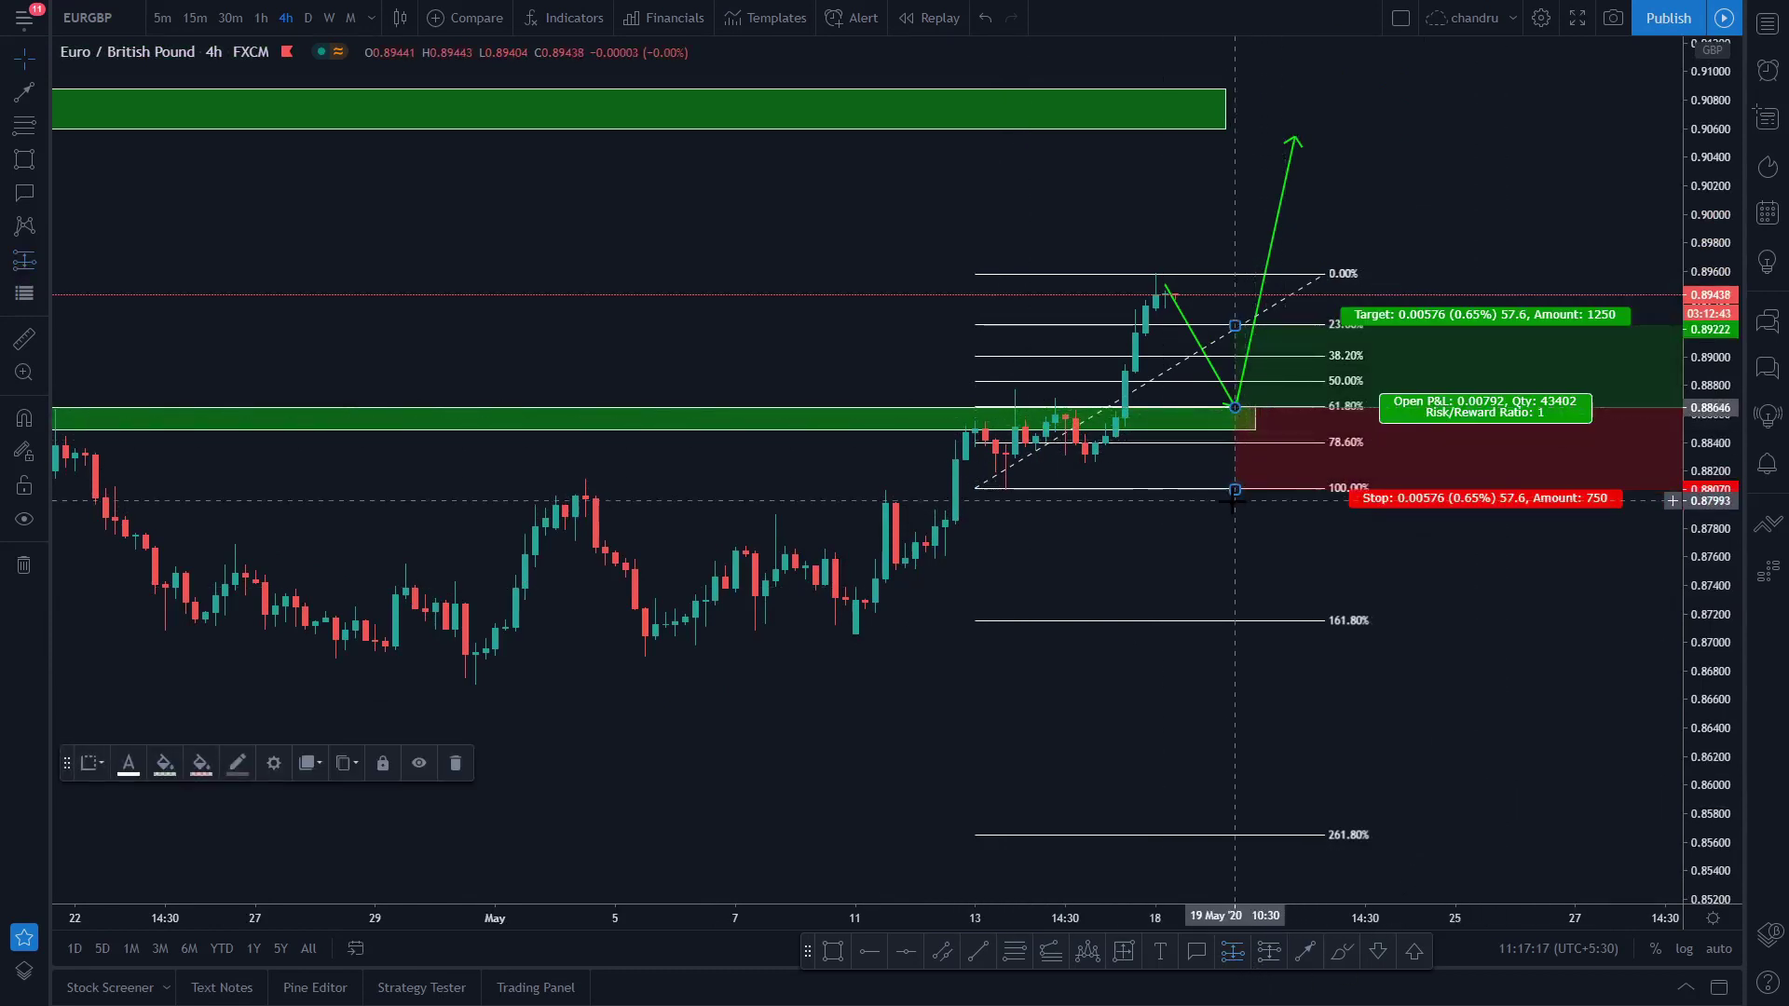
pyautogui.moveTo(1234, 492); pyautogui.dragTo(1233, 502)
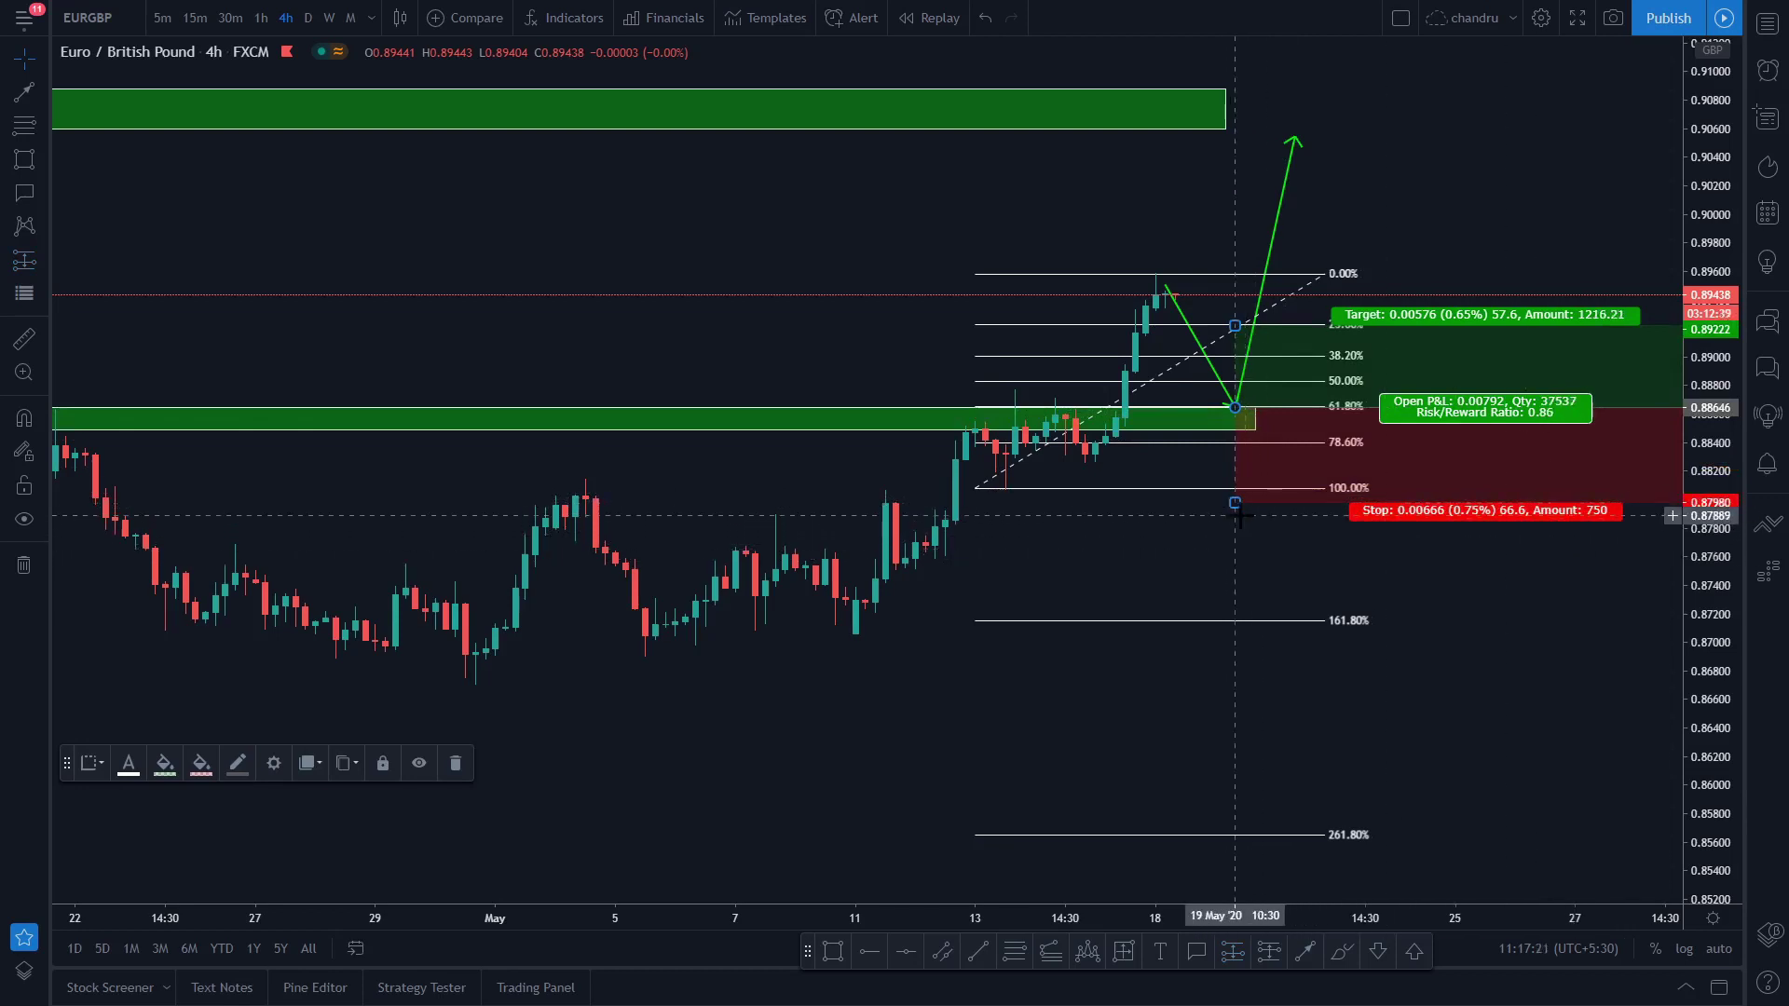
pyautogui.moveTo(1236, 507); pyautogui.dragTo(1237, 510)
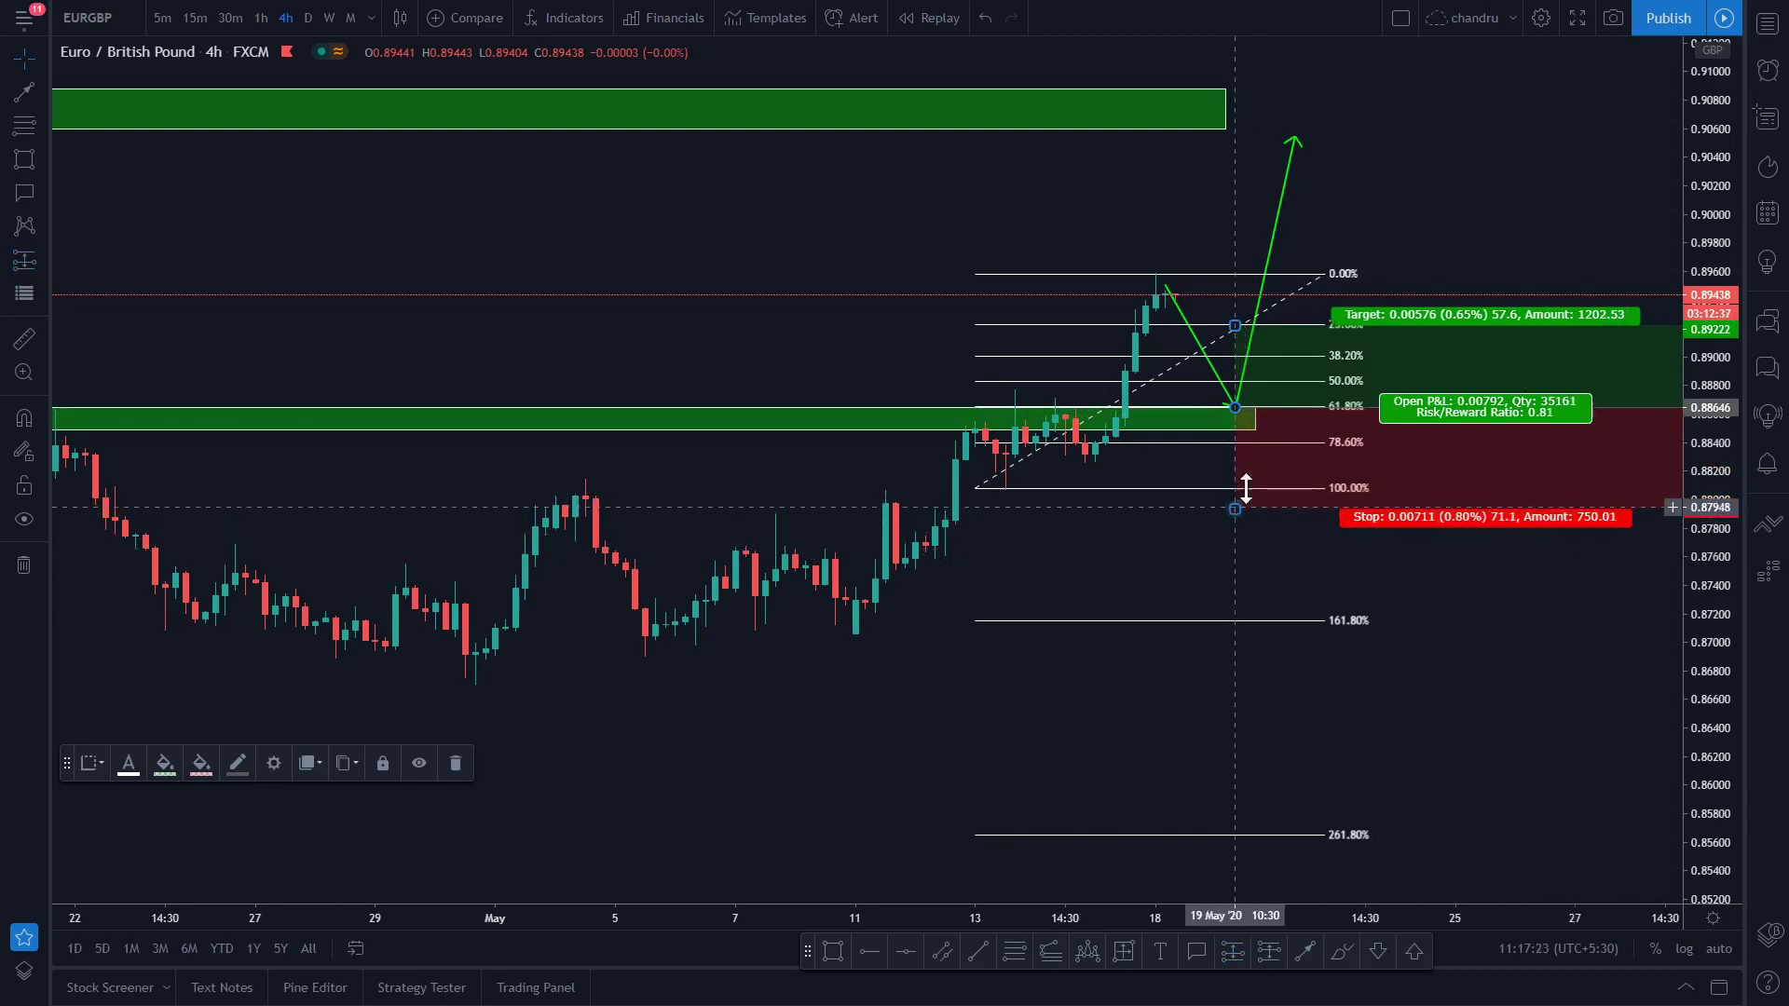
pyautogui.moveTo(1237, 324); pyautogui.dragTo(1247, 115)
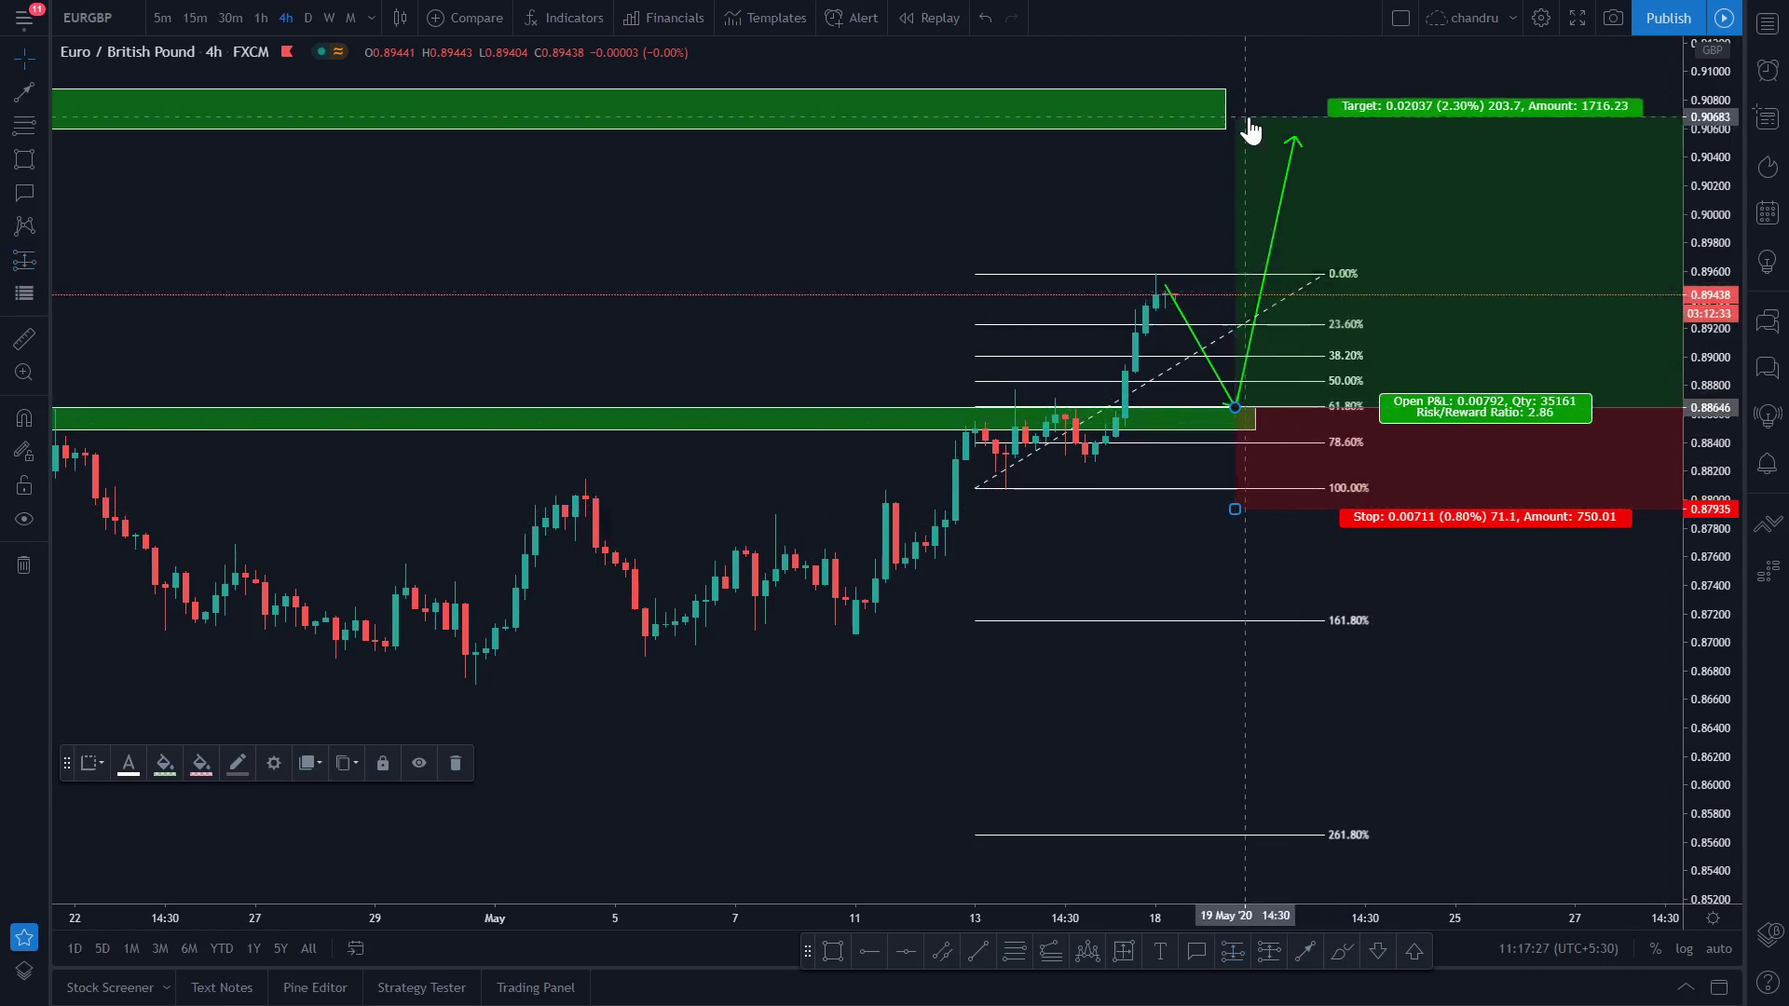
pyautogui.scroll(-5, 1251, 149)
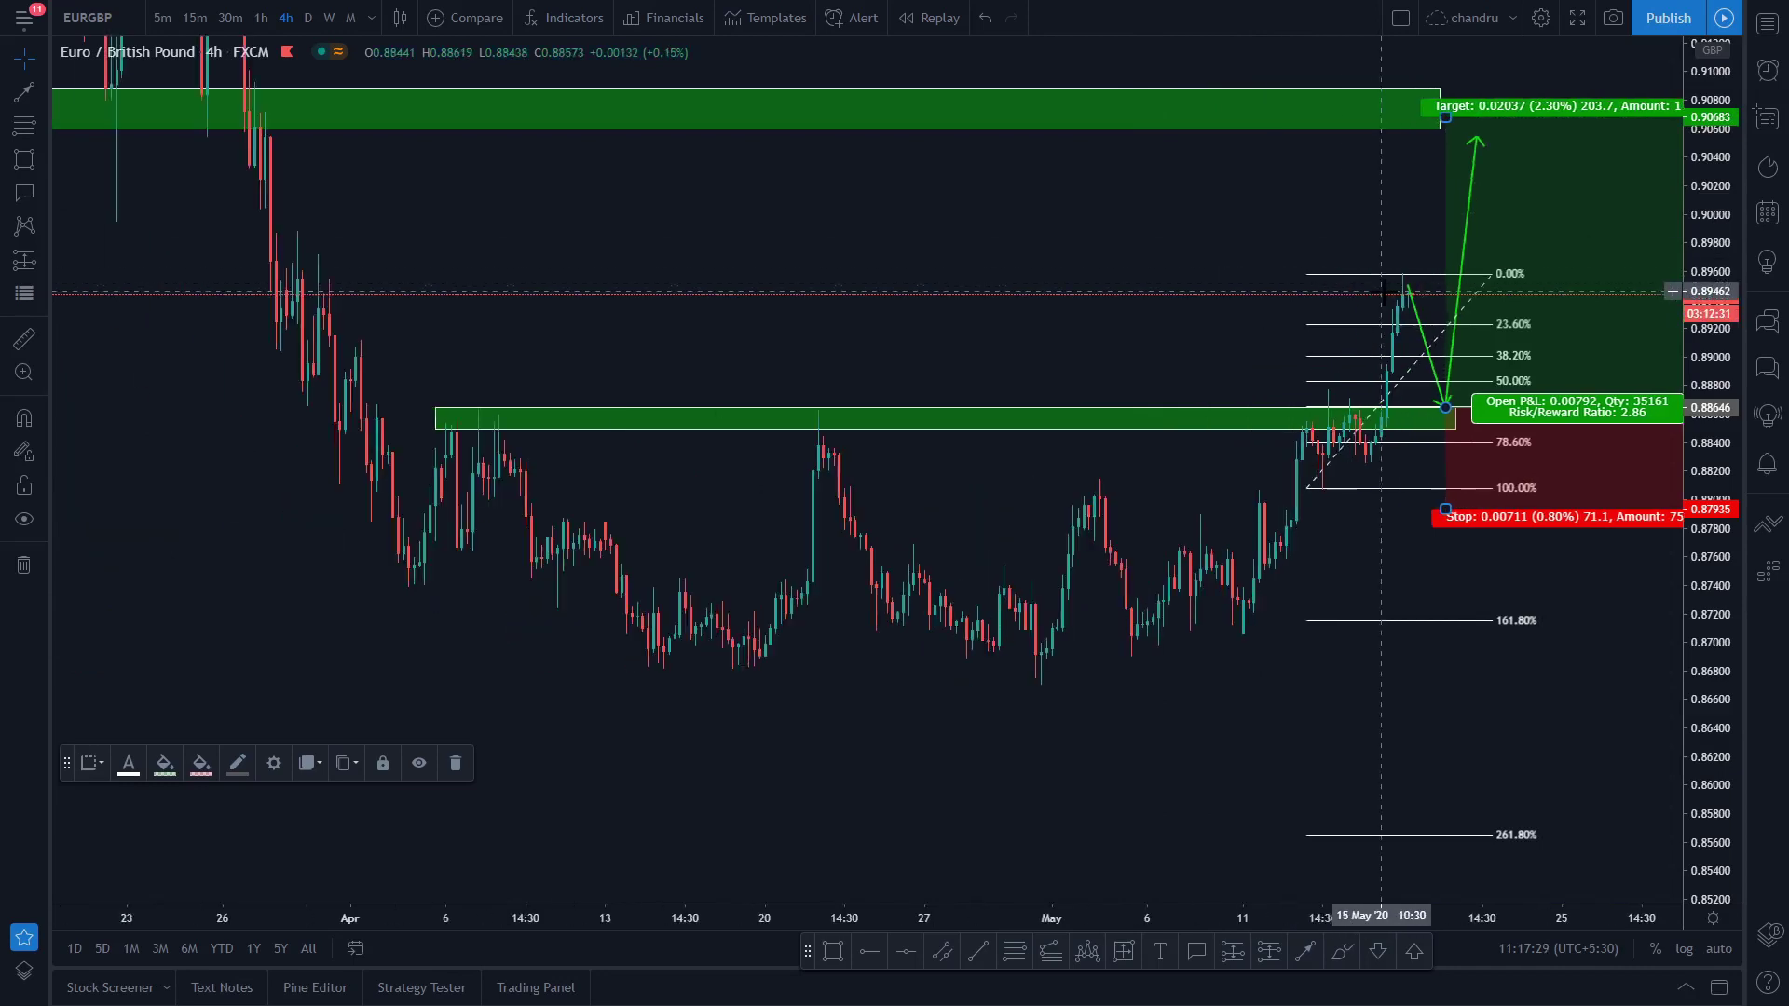
pyautogui.scroll(4, 1253, 231)
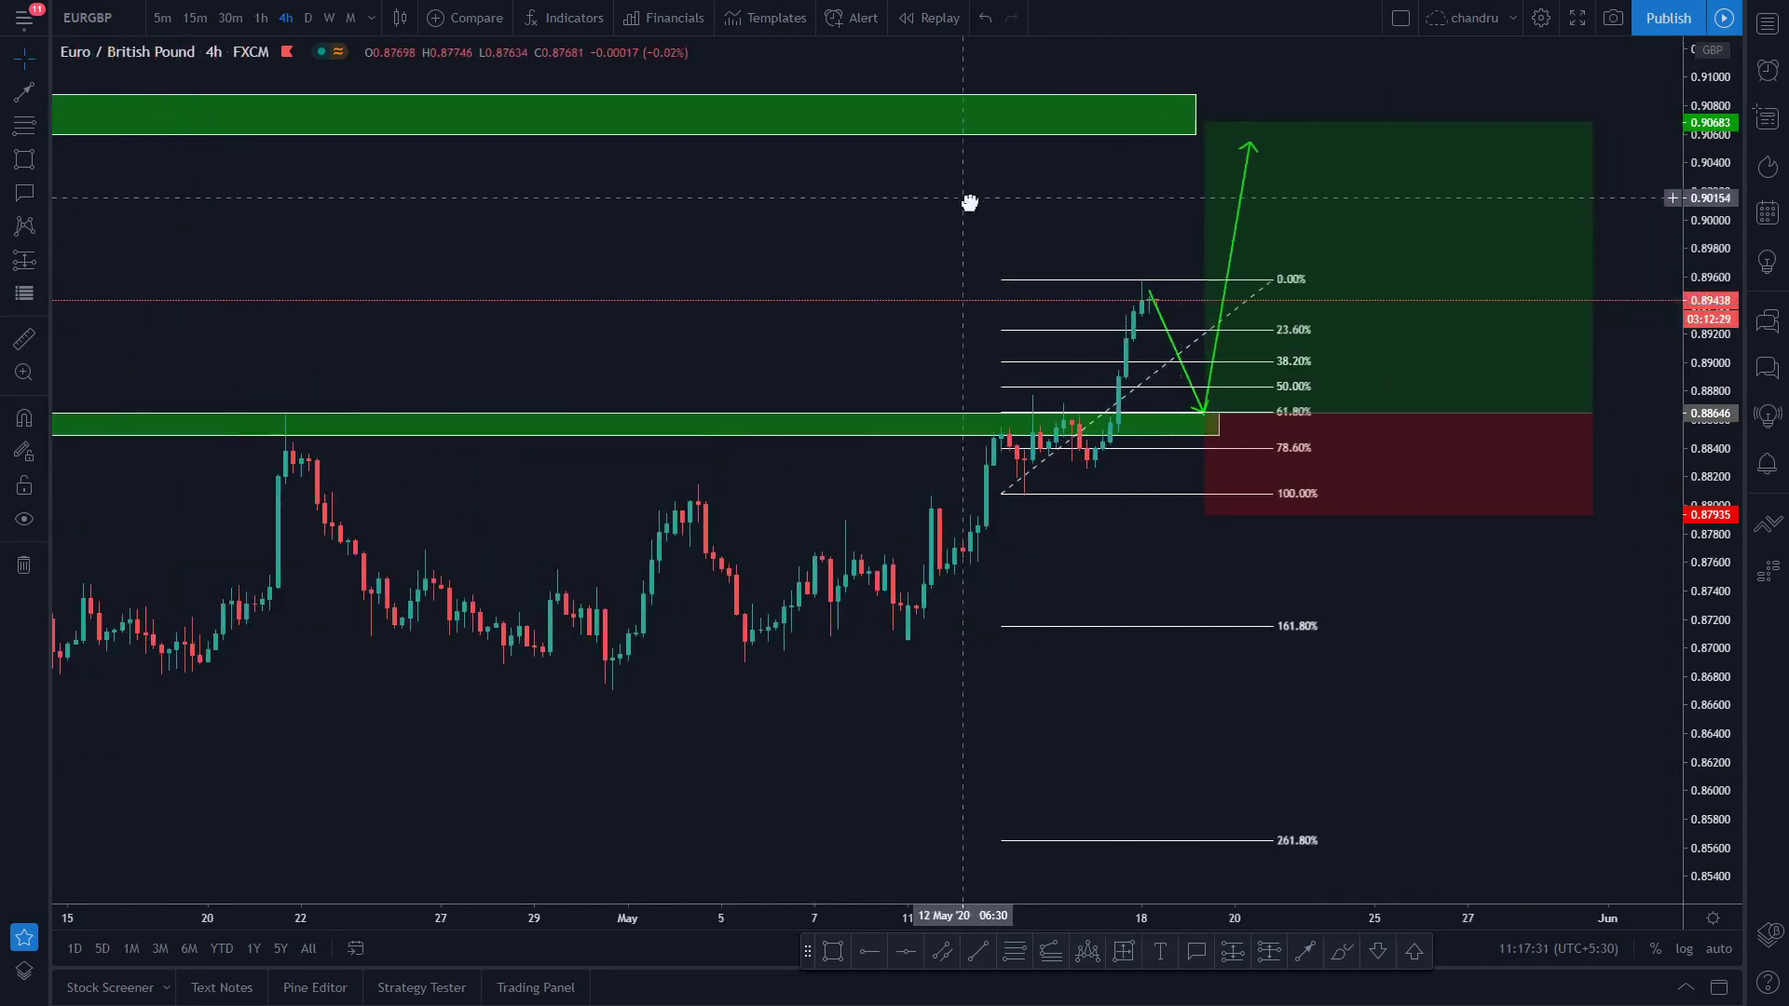
# Delete the long position drawing, keeping the zones, arrows and Fibonacci retracement
pyautogui.click(1241, 413)
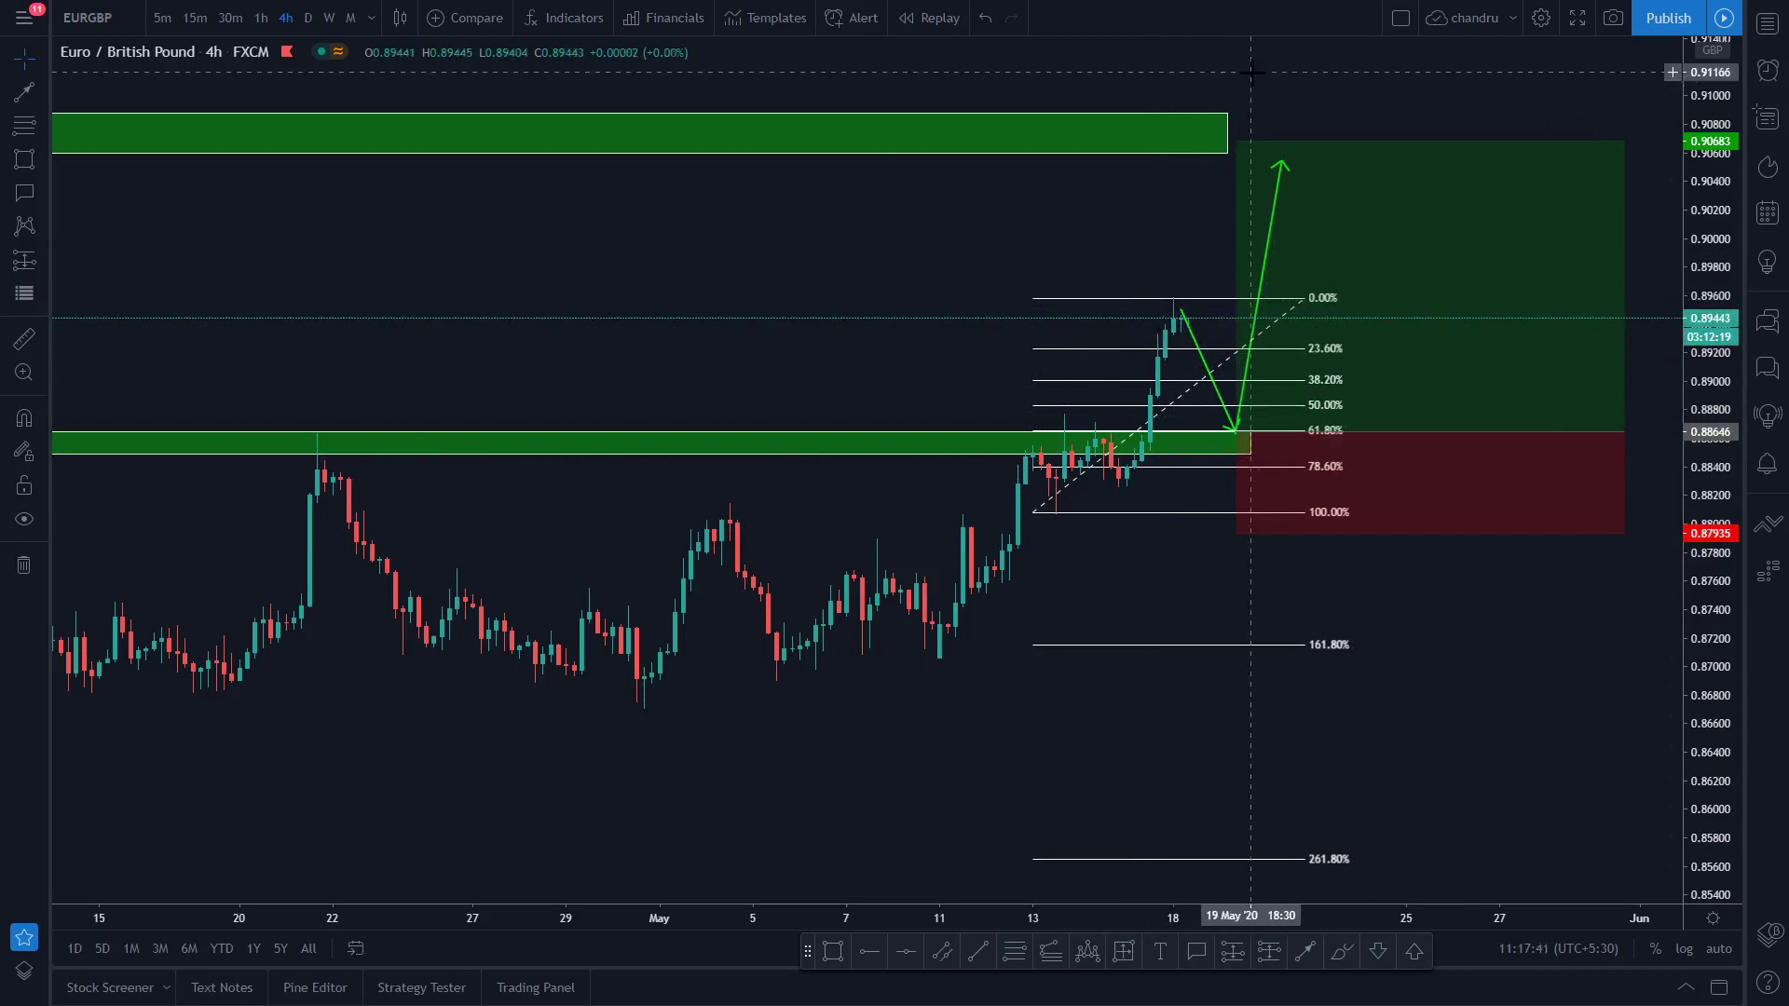
pyautogui.click(1505, 252)
pyautogui.press('Delete')
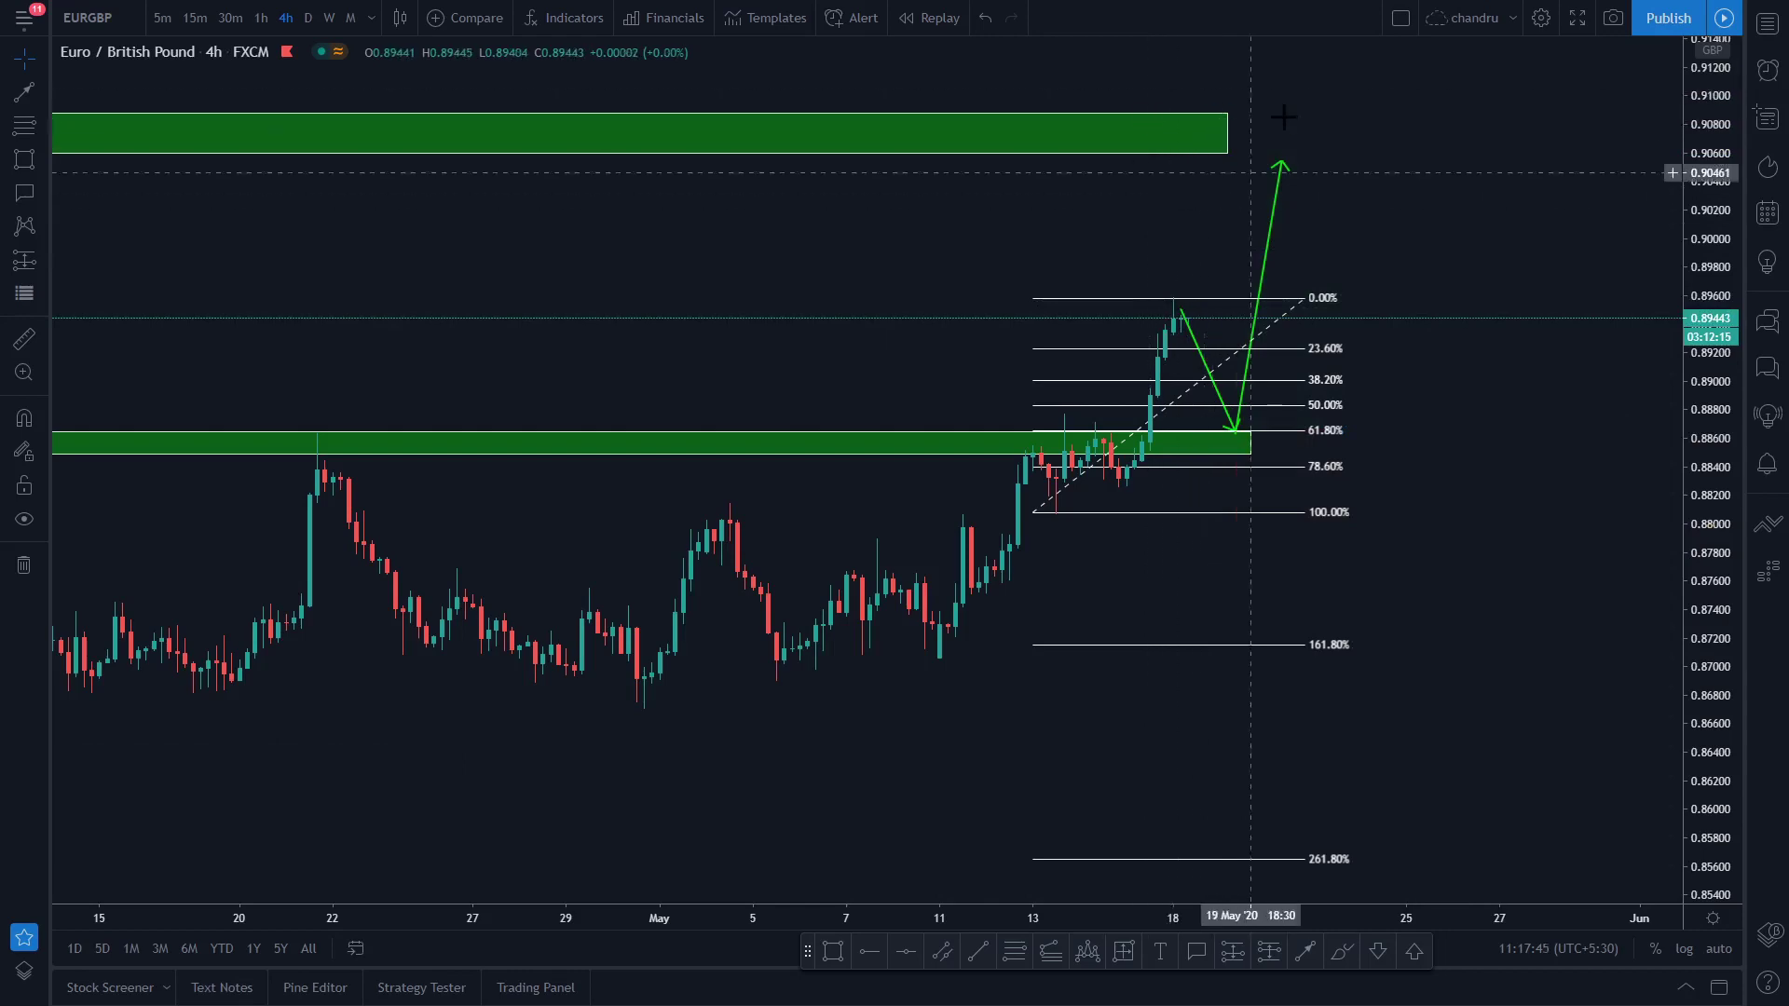
pyautogui.moveTo(1547, 156); pyautogui.dragTo(1597, 207)
pyautogui.scroll(-3, 1597, 207)
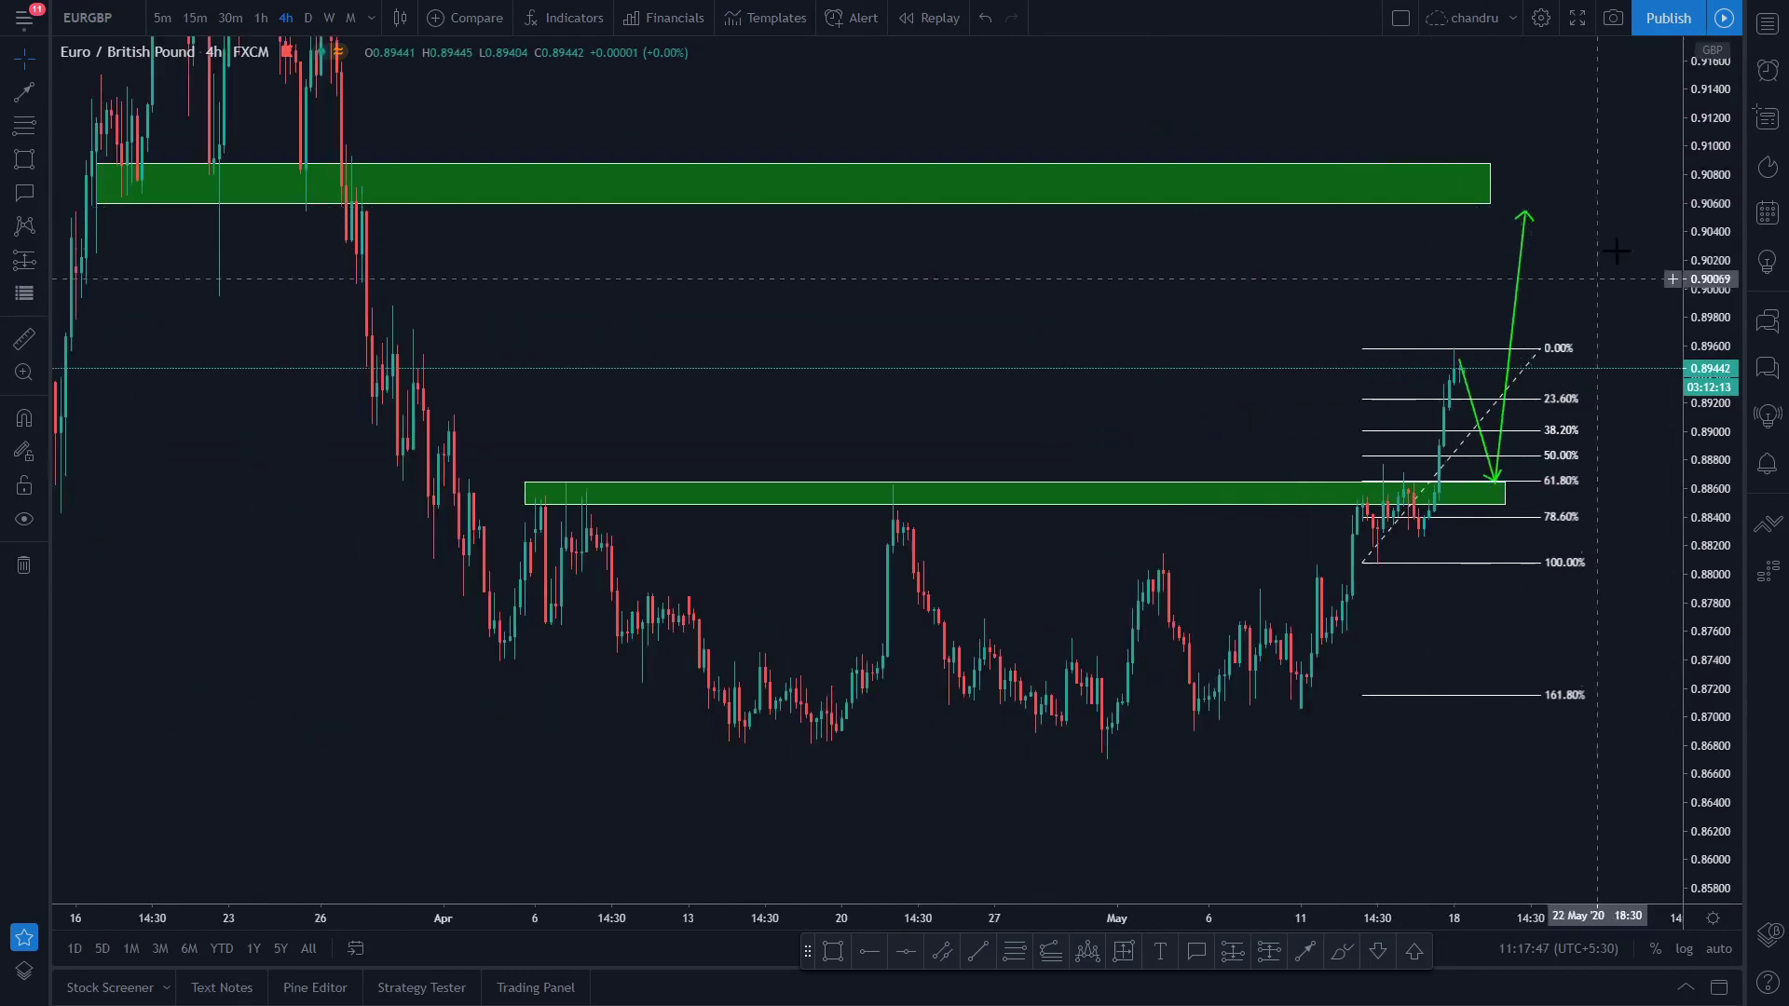
pyautogui.scroll(3, 1499, 244)
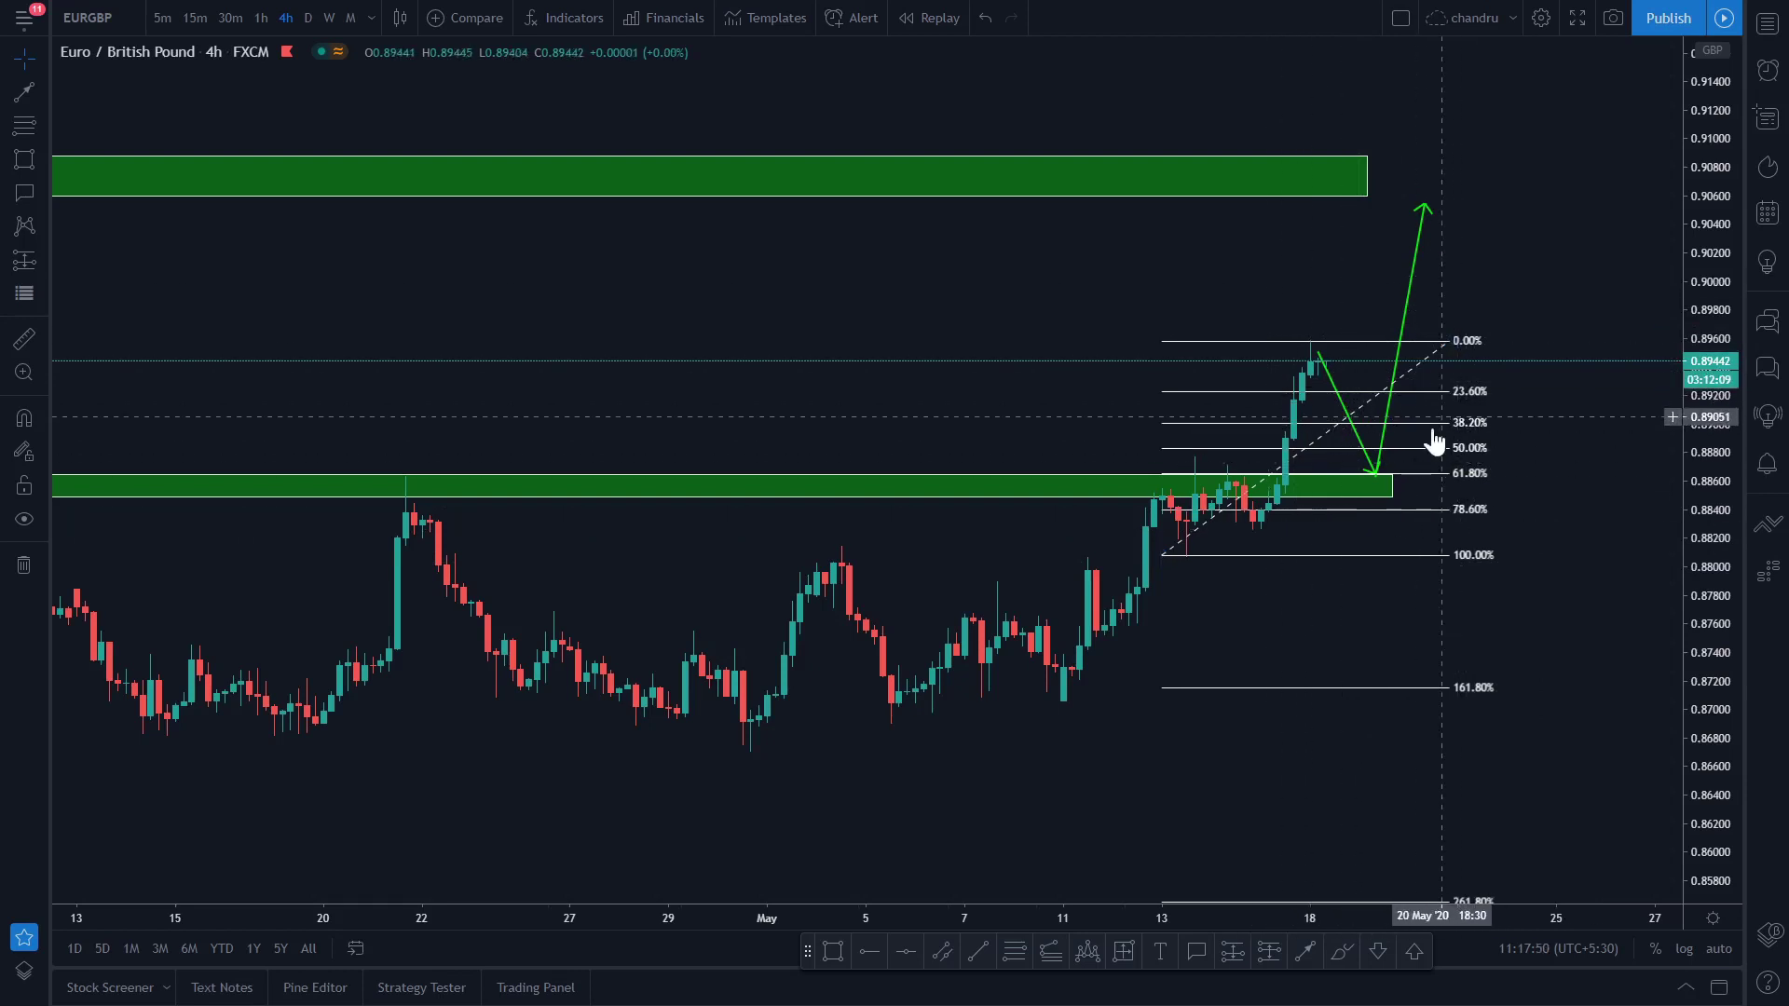
pyautogui.scroll(-2, 1210, 352)
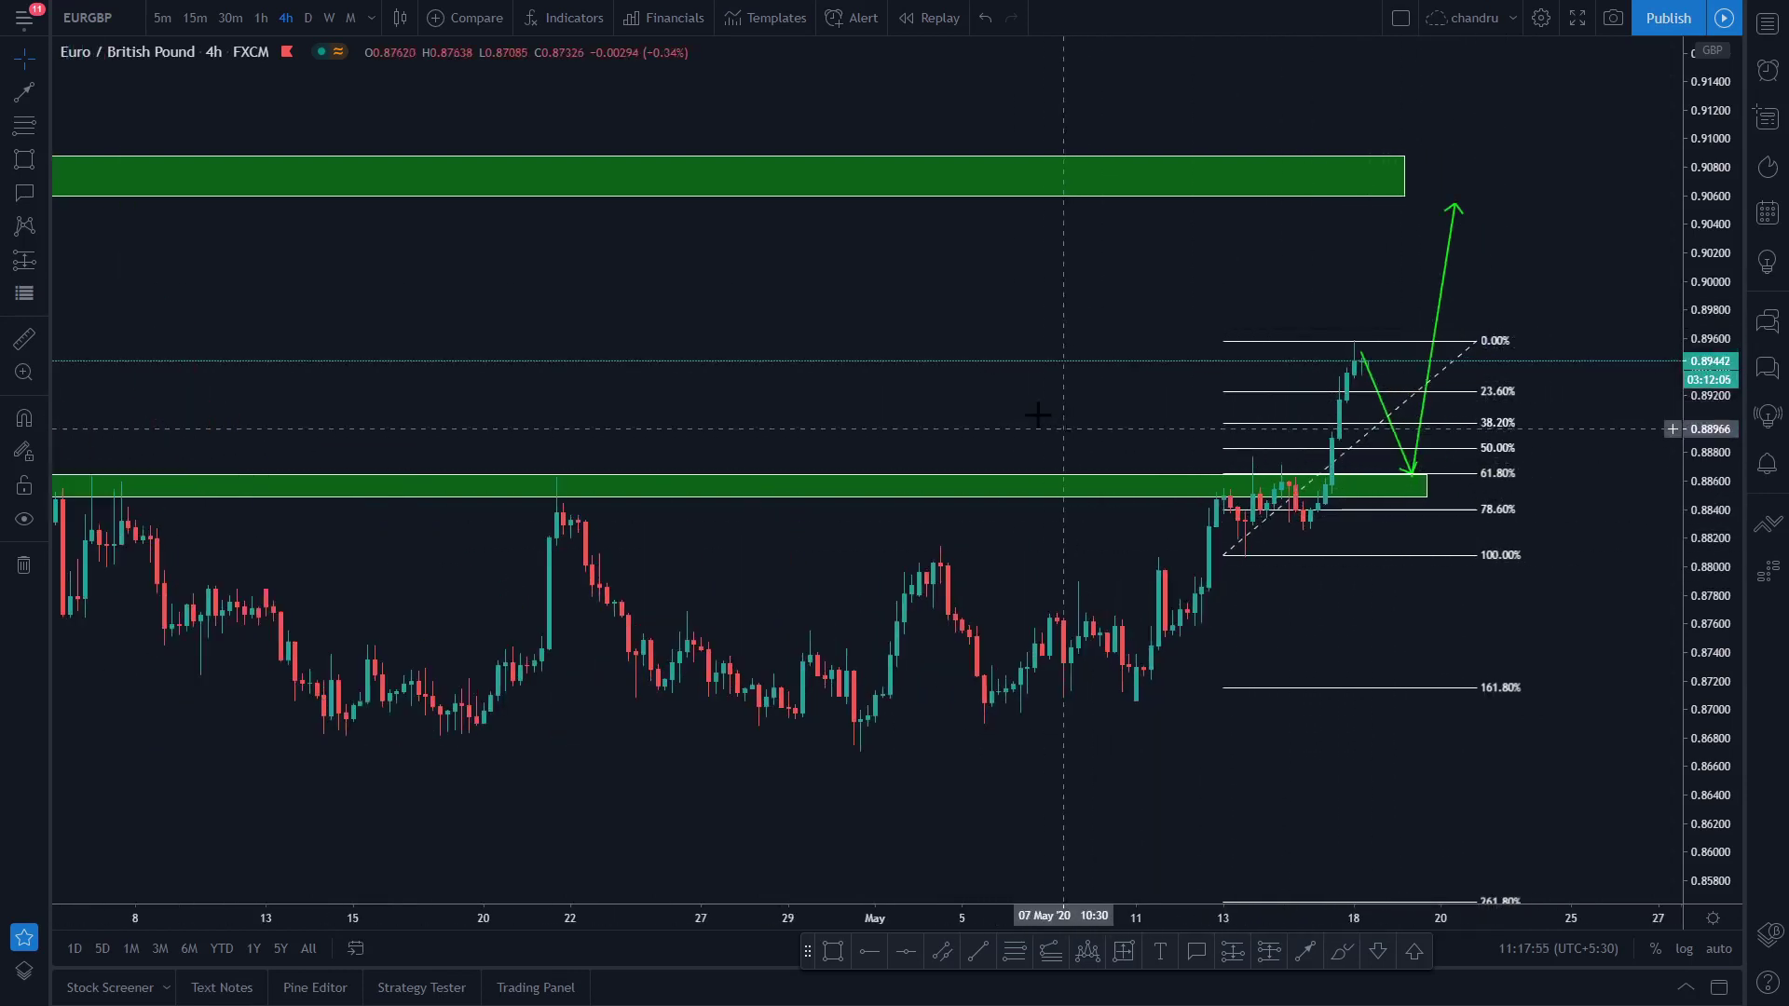
pyautogui.scroll(2, 987, 368)
pyautogui.scroll(-2, 991, 368)
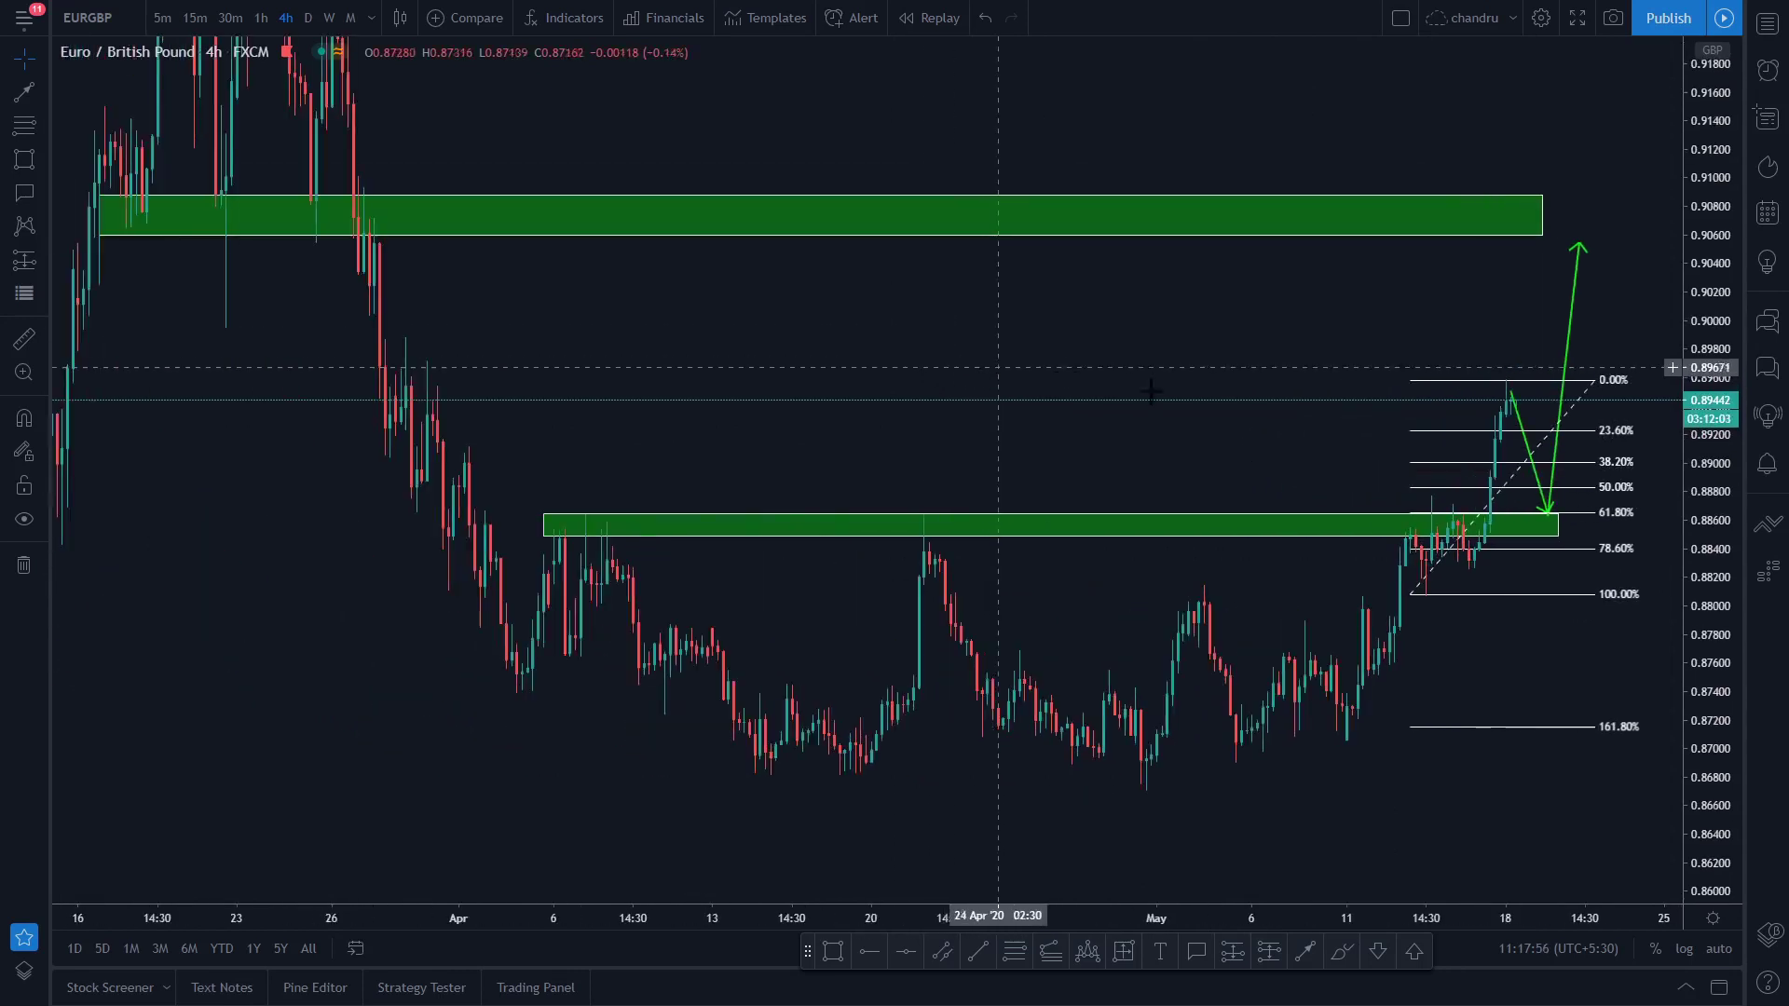
pyautogui.scroll(2, 1165, 373)
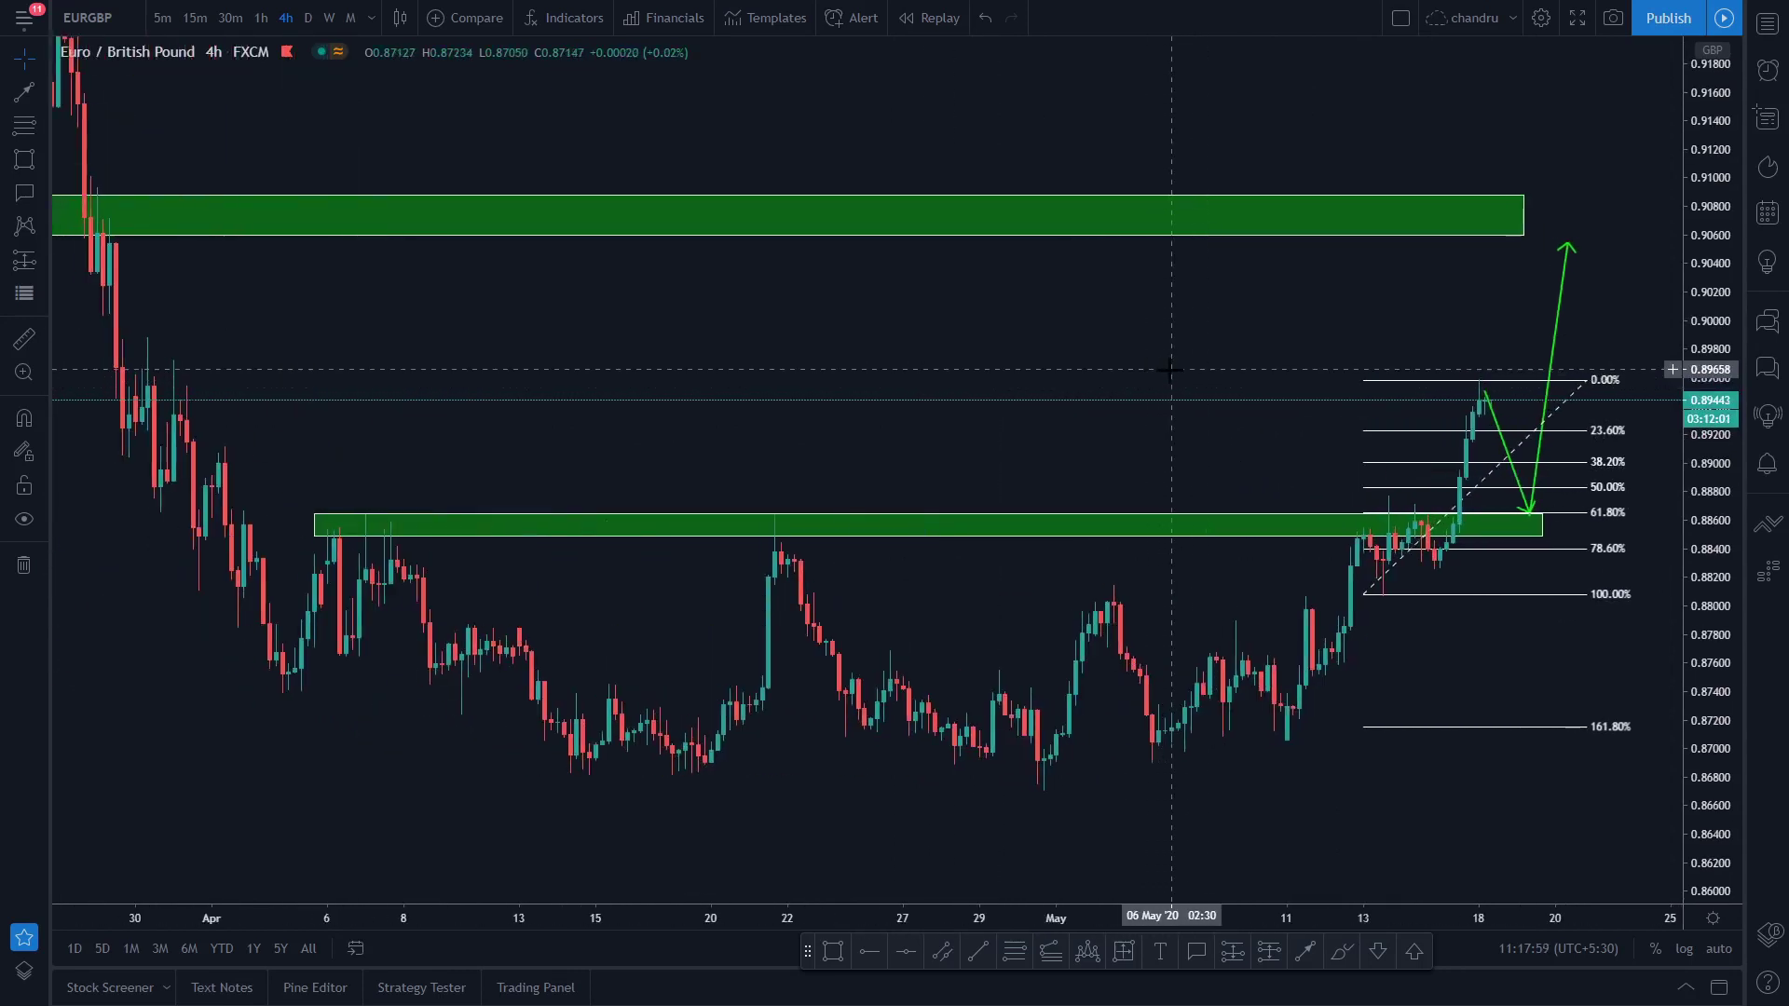
pyautogui.moveTo(1214, 383); pyautogui.dragTo(1186, 360)
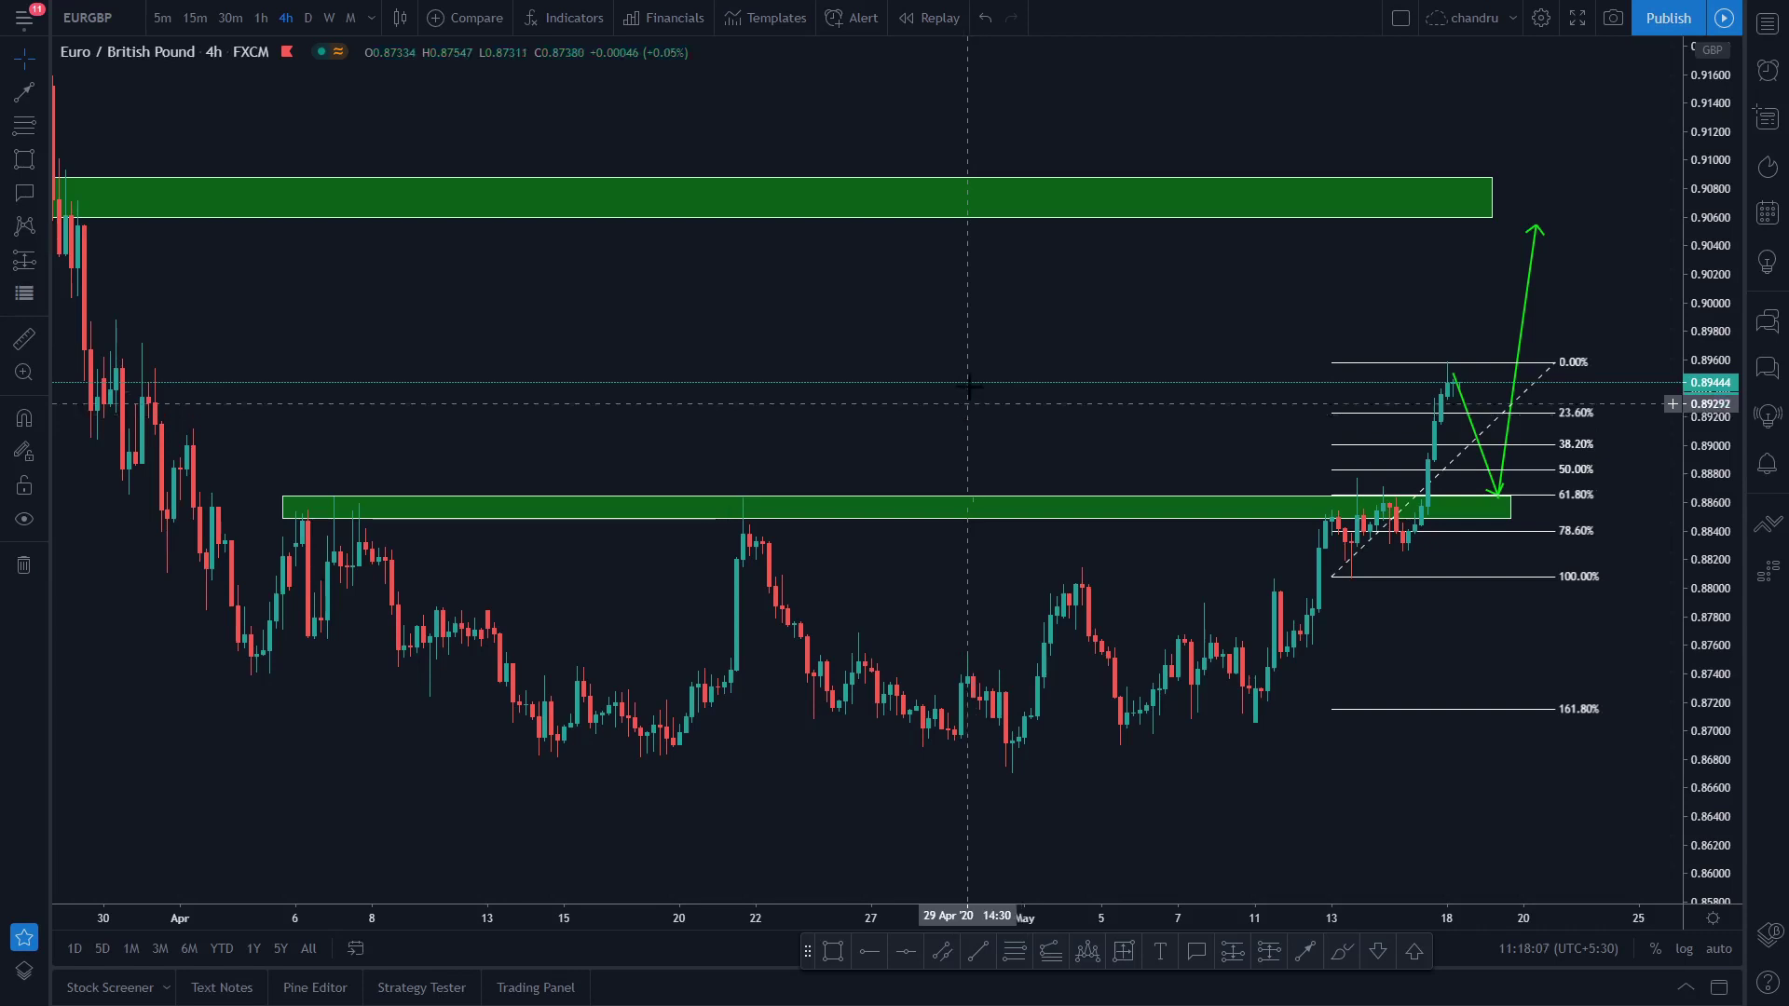
pyautogui.hscroll(2, 1034, 343)
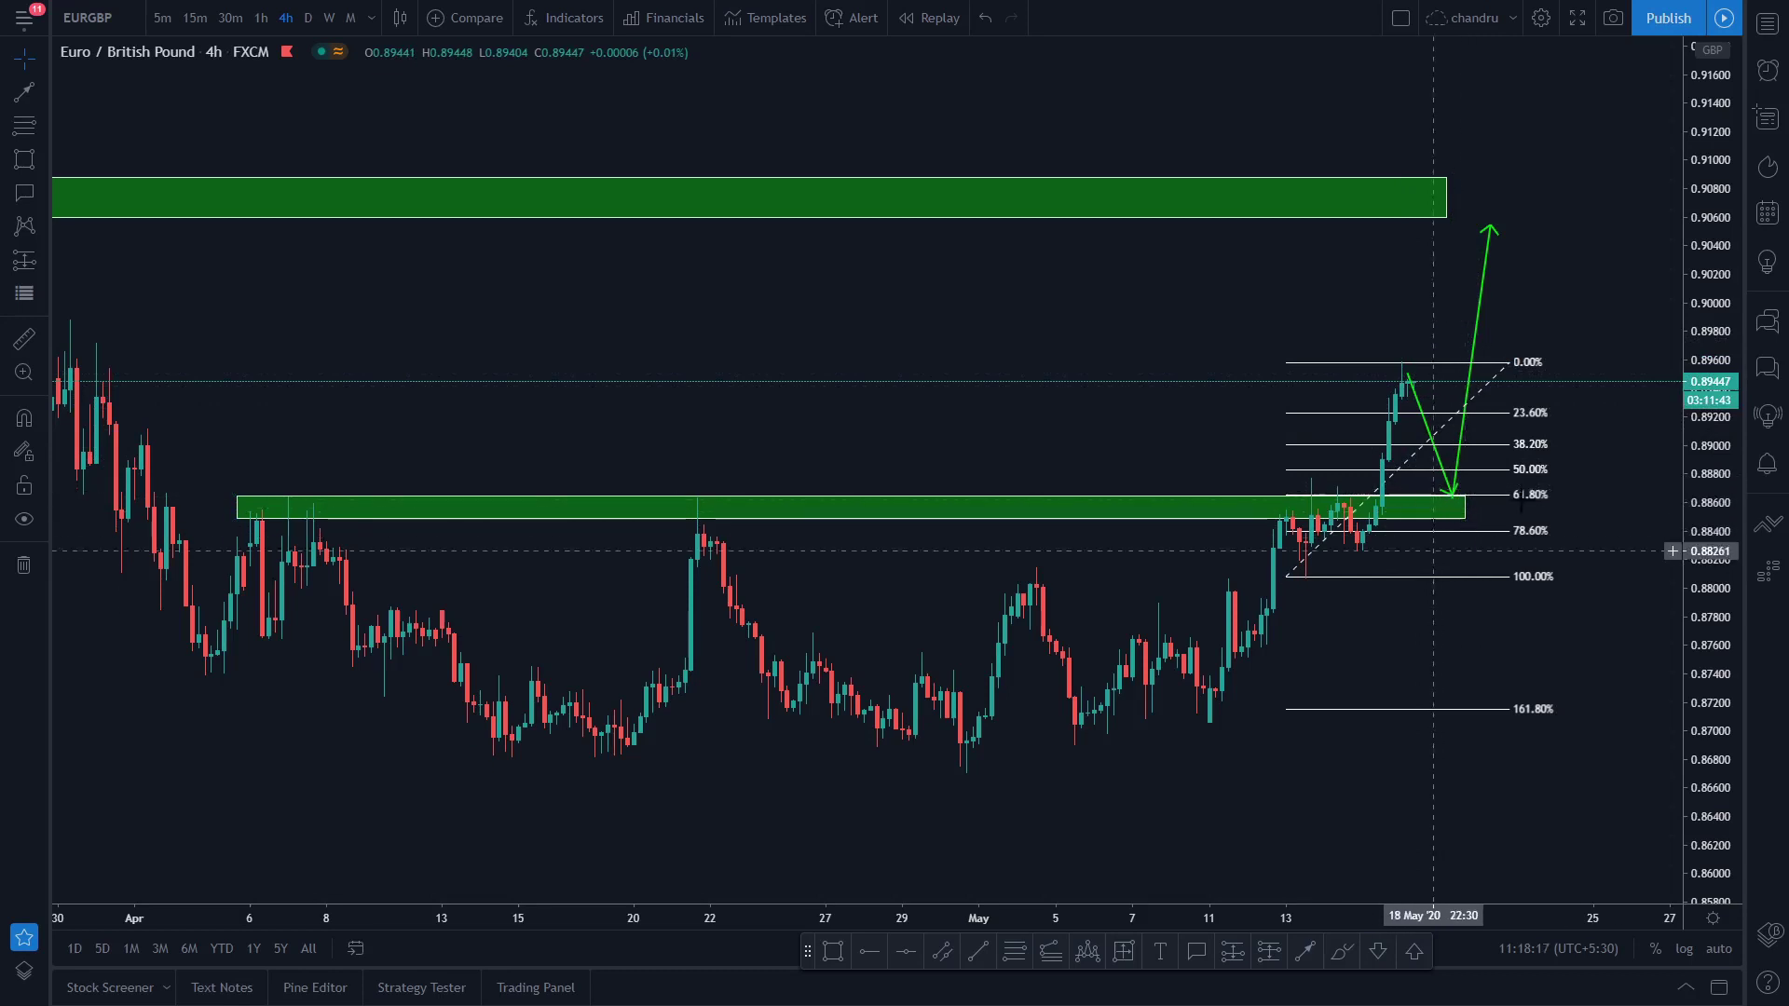
pyautogui.moveTo(1078, 332)
pyautogui.mouseDown()
pyautogui.moveTo(1138, 311)
pyautogui.moveTo(1158, 351)
pyautogui.moveTo(1114, 355)
pyautogui.mouseUp()
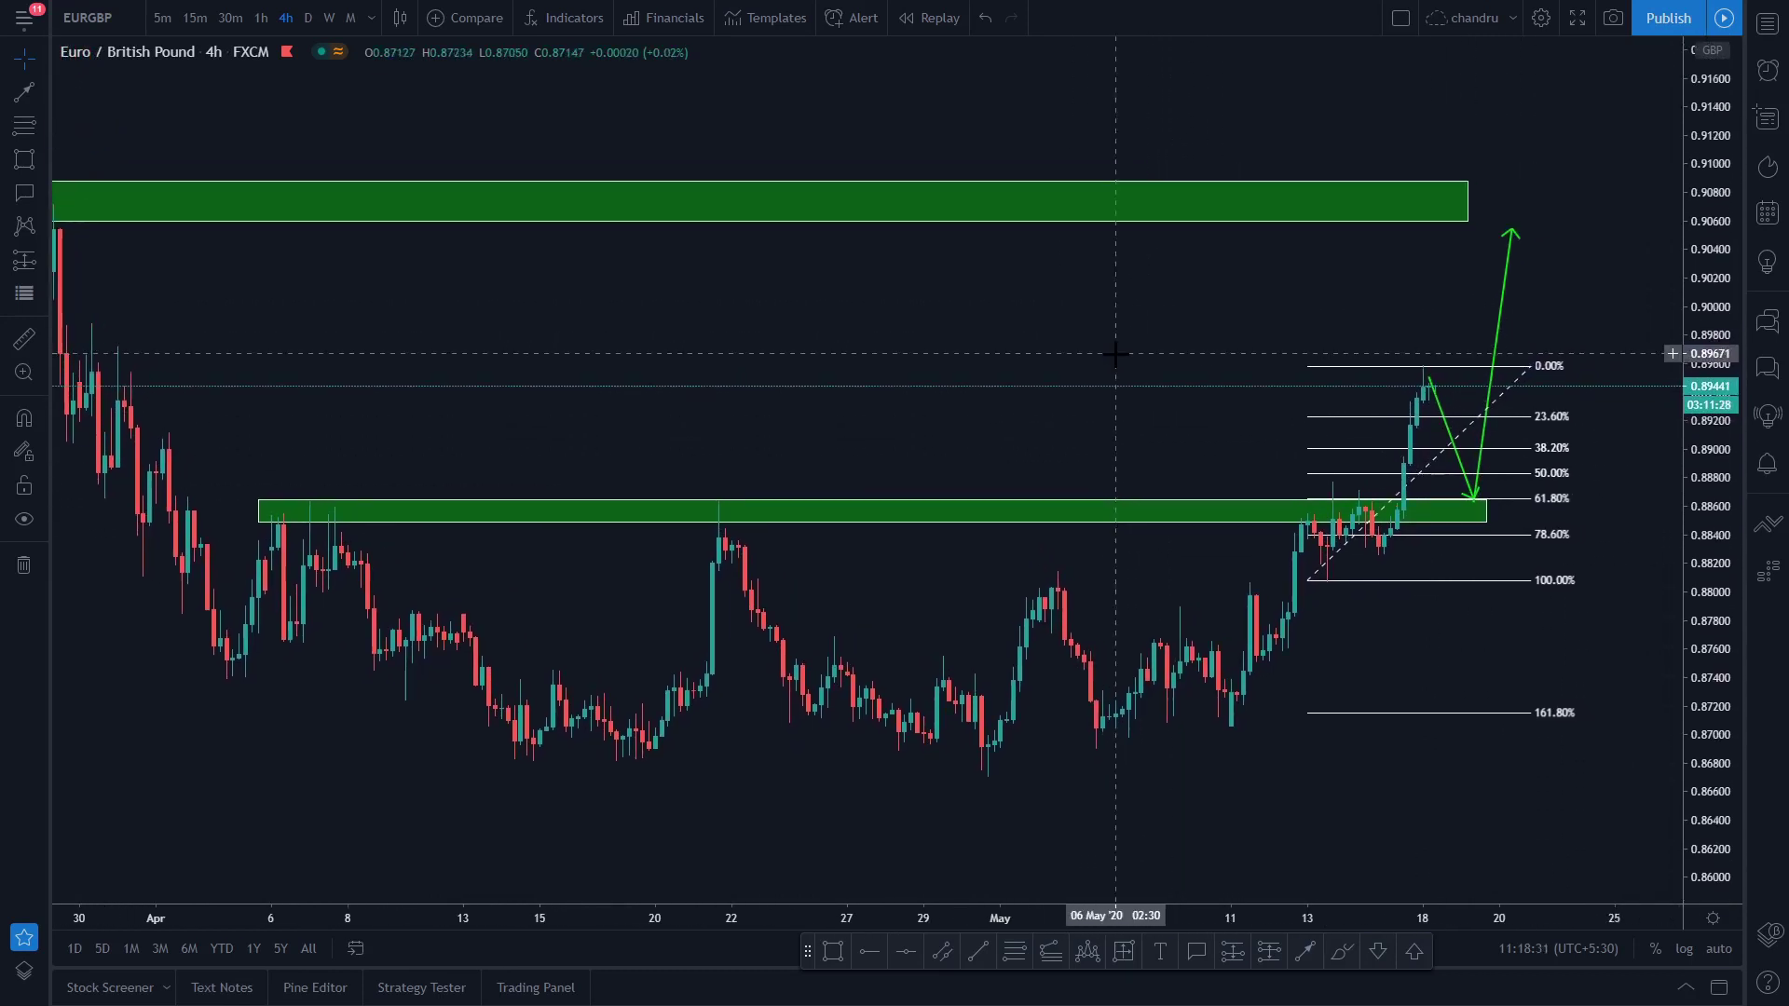